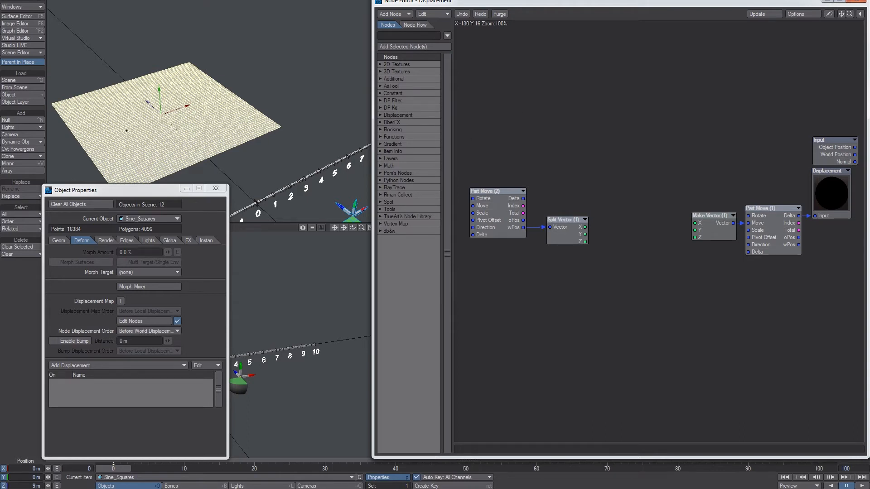
- Filter the node list for "sin"
text(sin)
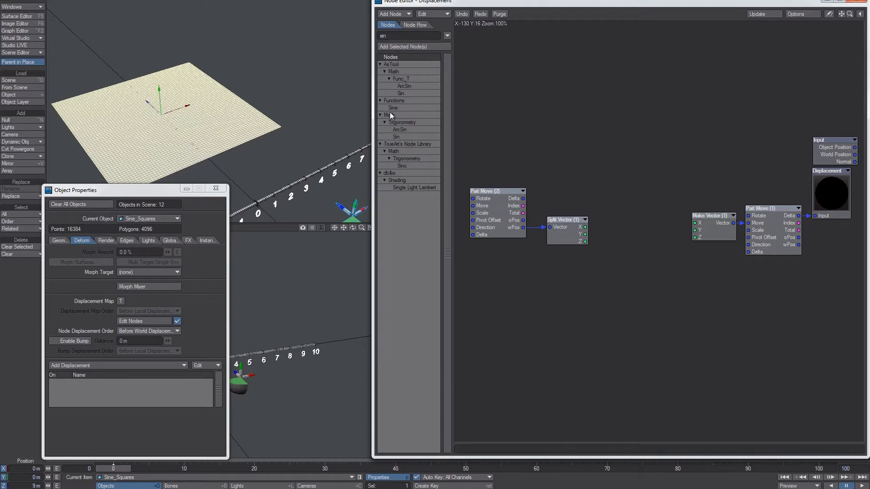
double_click(399, 107)
drag(640, 222, 614, 194)
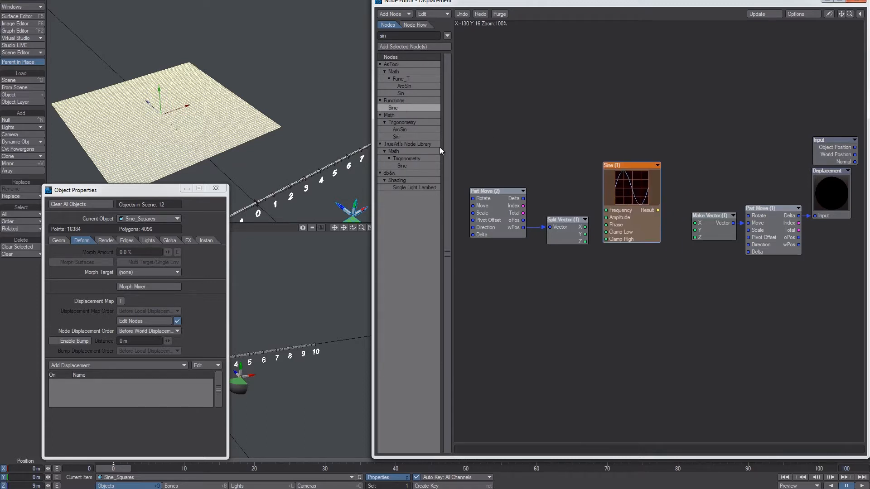
key(Delete)
- Add a Math Trigonometry Sin node and wire Split Vector (1) X through it into Make Vector (1) Y
double_click(404, 136)
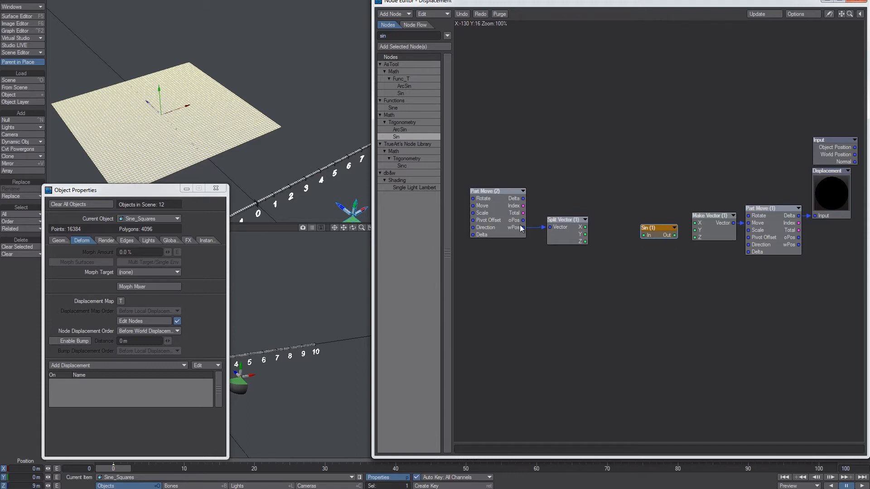
drag(586, 227, 694, 230)
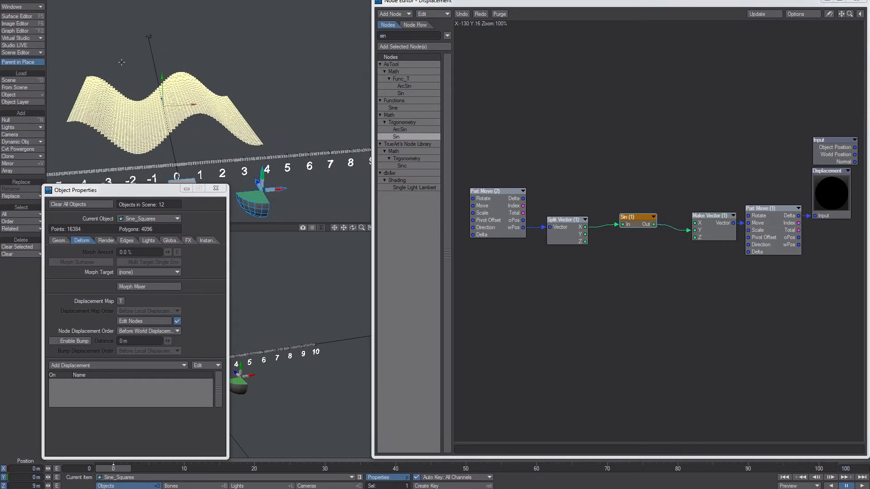
alt+drag(109, 82, 143, 50)
alt+drag(145, 91, 514, 152)
- Duplicate the Sin node and feed Split Vector (1) Z into the copy
drag(628, 223, 628, 242)
key(ctrl+c)
key(ctrl+v)
drag(586, 242, 616, 249)
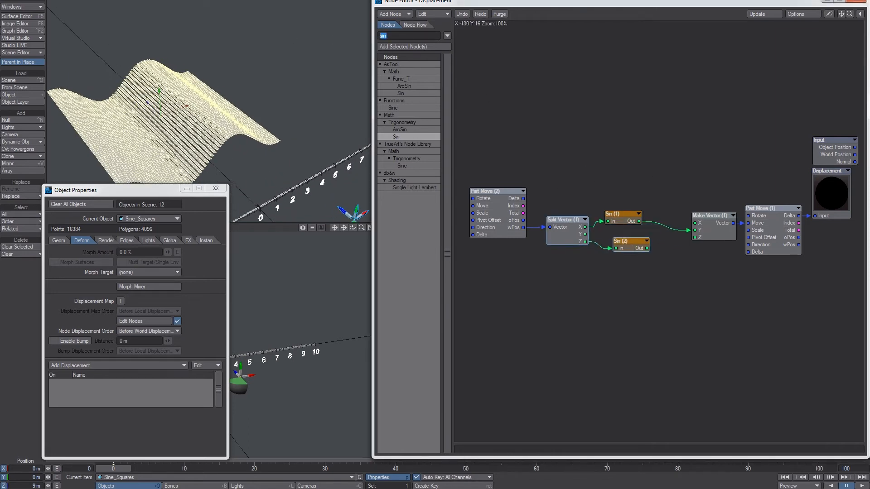
- Add a Math Scalar Add node that sums both Sin outputs and send its result to Make Vector (1) Y
text(add)
double_click(396, 144)
drag(608, 200, 491, 253)
drag(562, 220, 548, 221)
drag(609, 242, 604, 242)
mouse_move(624, 222)
mouse_down()
mouse_move(643, 231)
mouse_move(637, 243)
mouse_move(643, 239)
mouse_up()
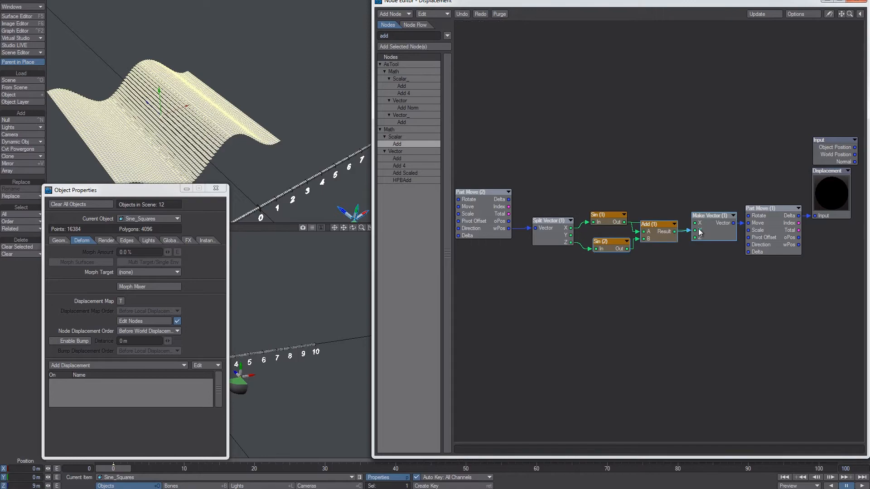
- Try moving Sine_Squares and scaling it to about 2.93 to examine how the wave displacement responds
mouse_move(190, 109)
alt+mouse_down()
mouse_move(233, 131)
mouse_move(218, 122)
mouse_move(254, 115)
alt+mouse_up()
drag(188, 85, 292, 107)
key(ctrl+z)
key(space)
key(space)
key(space)
key(space)
key(space)
key(space)
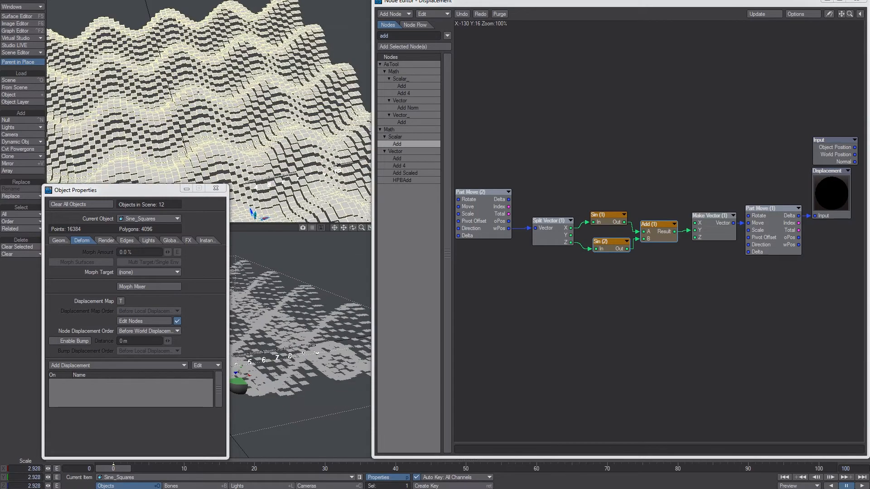
scroll(253, 108, down, 3)
alt+drag(226, 111, 249, 150)
scroll(227, 111, up, 3)
scroll(212, 109, up, 5)
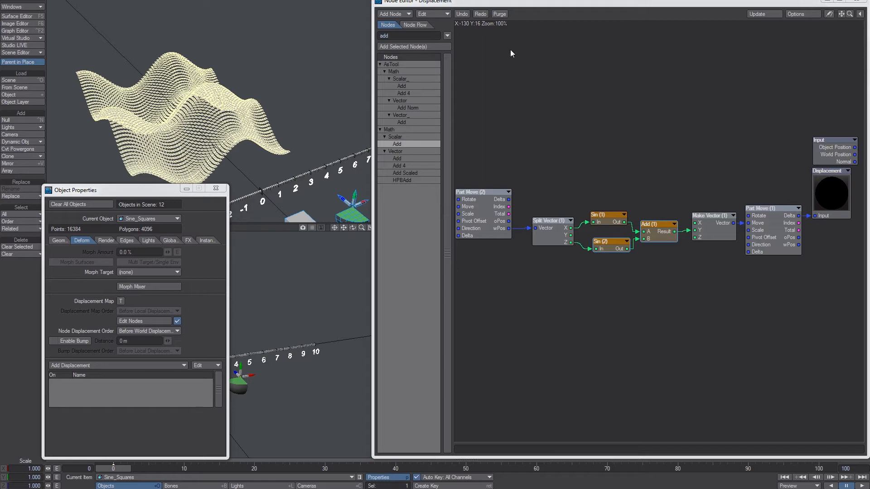
- Hide the Sine_Squares object through the Scene Editor
key(ctrl+F1)
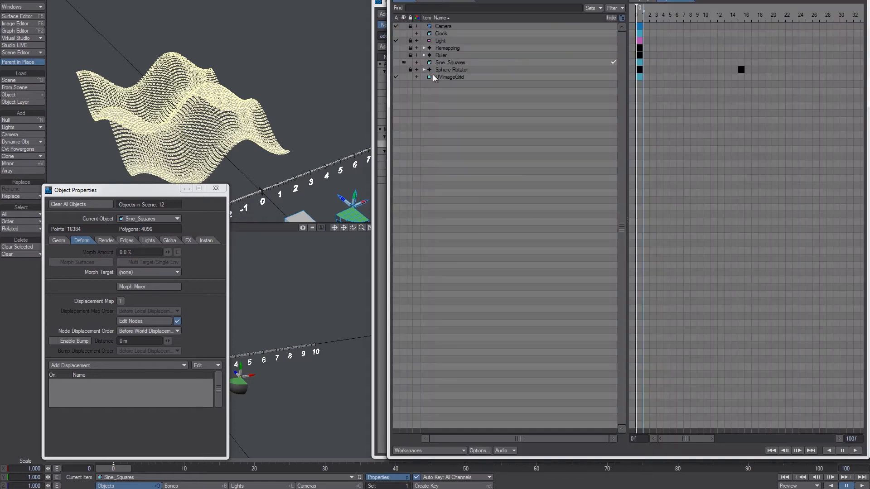
click(403, 63)
click(400, 79)
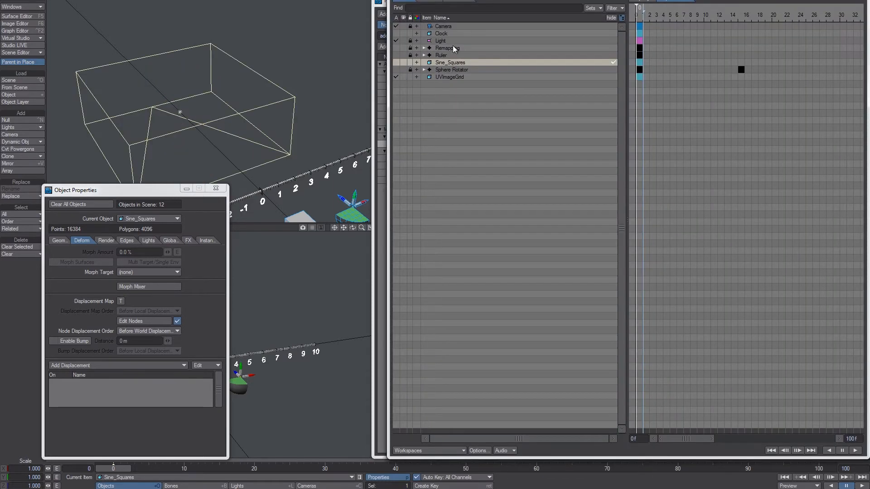
- Expand the Ruler hierarchy, select its Instancer_Points object and frame the ruler in the perspective view
click(424, 55)
click(423, 63)
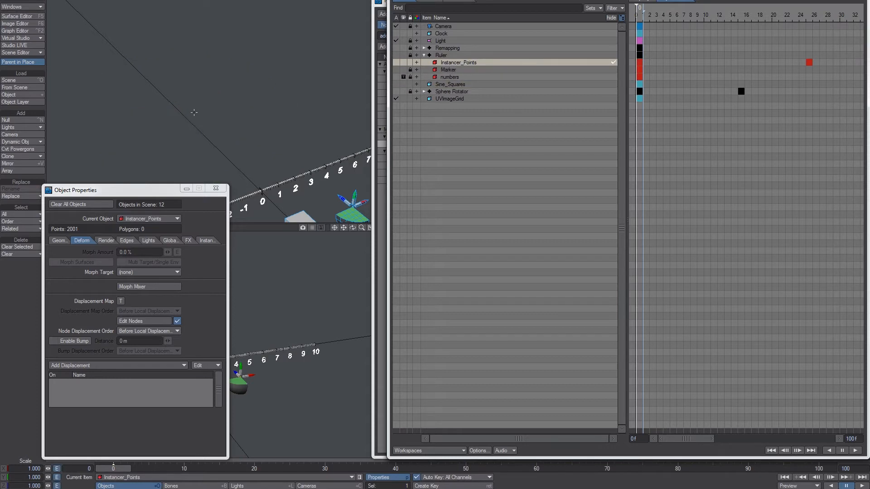
key(a)
scroll(194, 112, up, 4)
alt+drag(194, 112, 252, 114)
scroll(267, 104, up, 4)
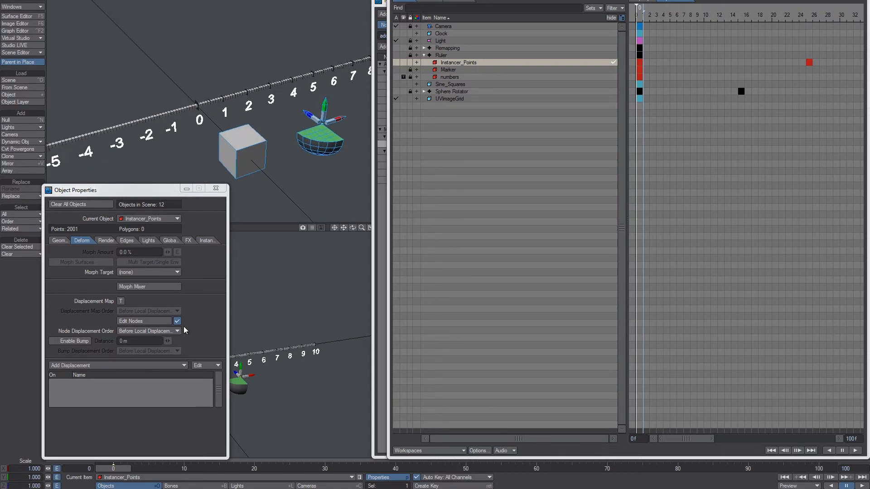
- Open the node network of the Marker instance in the Instancer_Points instance generator
click(206, 240)
double_click(148, 271)
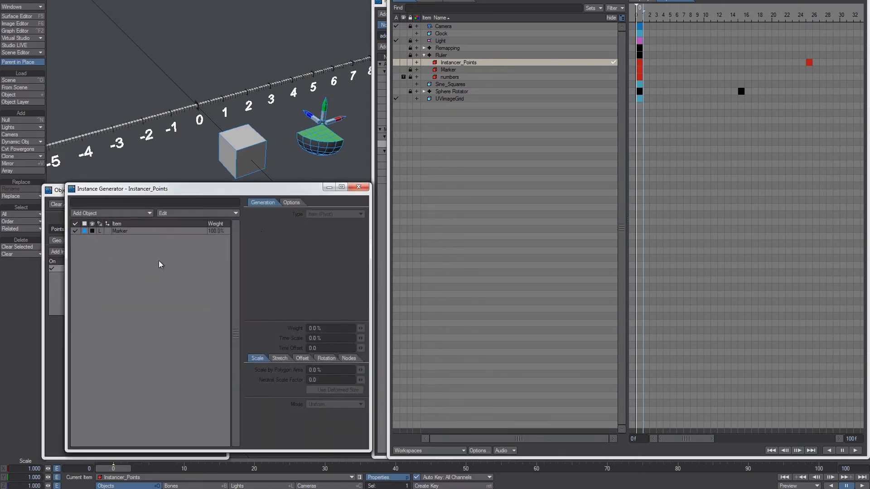
click(145, 233)
click(350, 358)
click(345, 370)
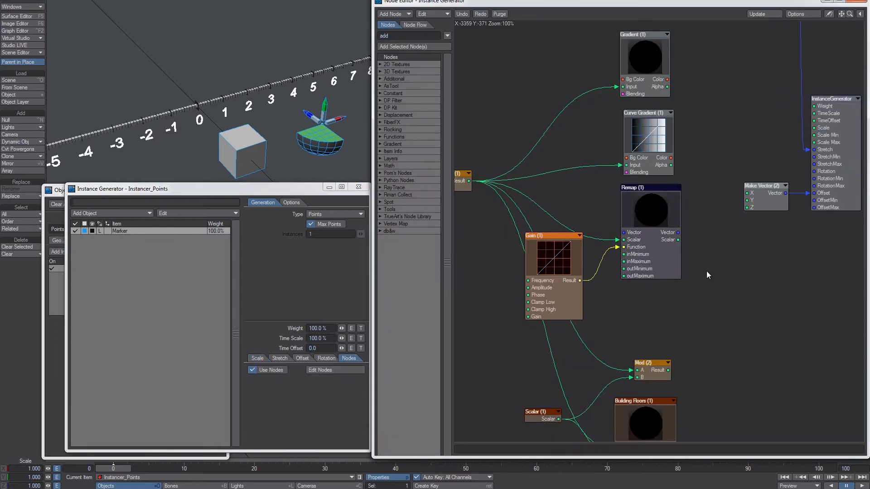
- Connect the Pass - X (1) result directly to the Y input of Make Vector (2)
alt+drag(512, 154, 497, 137)
drag(482, 171, 761, 190)
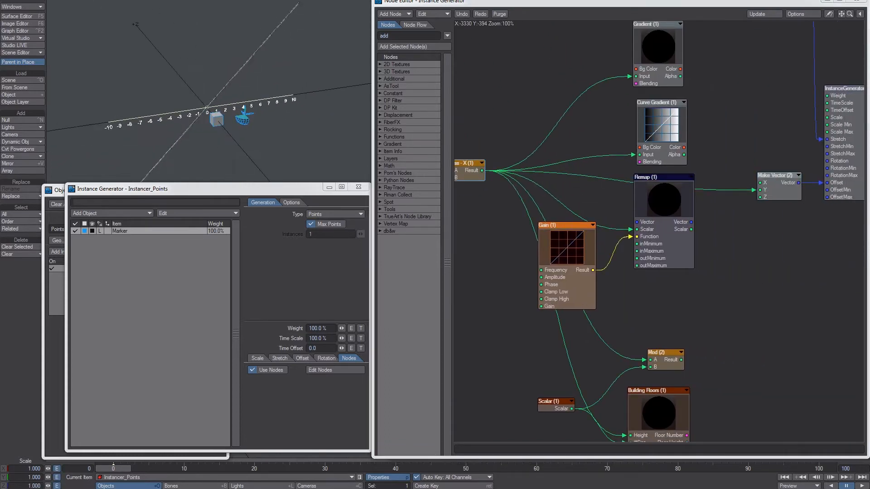
scroll(190, 104, up, 6)
alt+drag(748, 83, 760, 141)
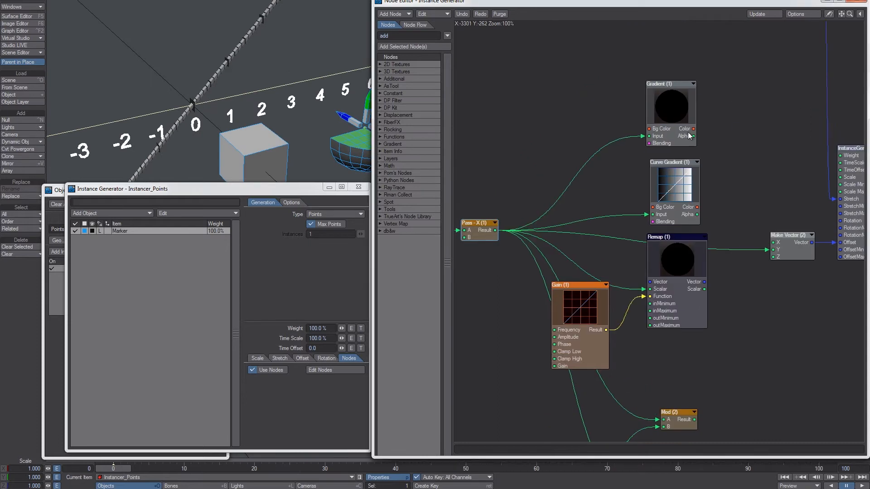
- Wire the Gradient (1) Alpha into Make Vector (2) Y and set the gradient's Pre and Post behaviors to Repeat
double_click(683, 118)
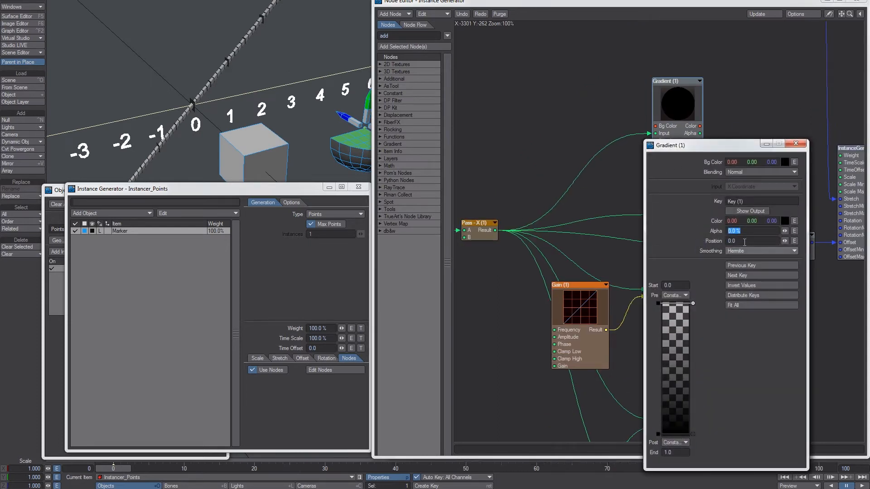
click(797, 145)
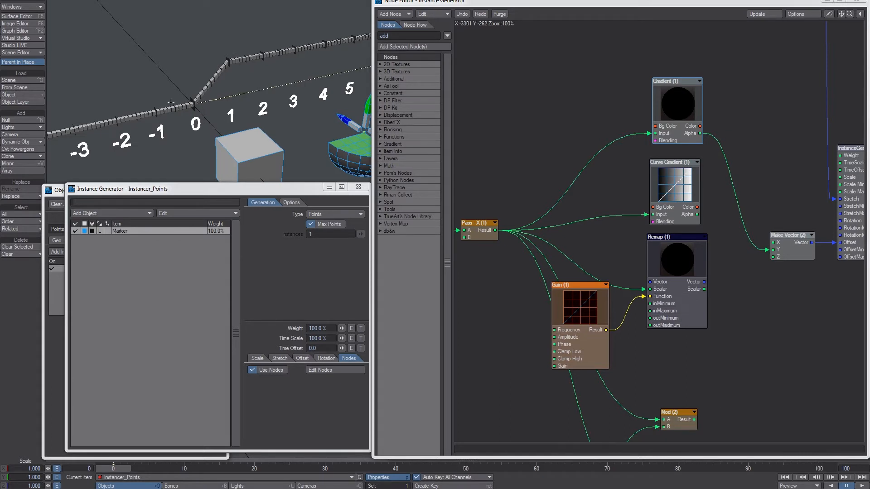
double_click(666, 115)
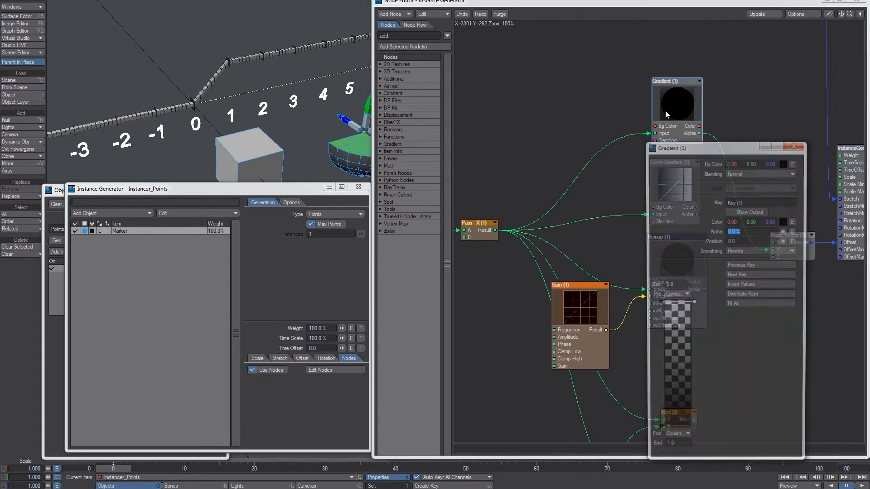
click(676, 296)
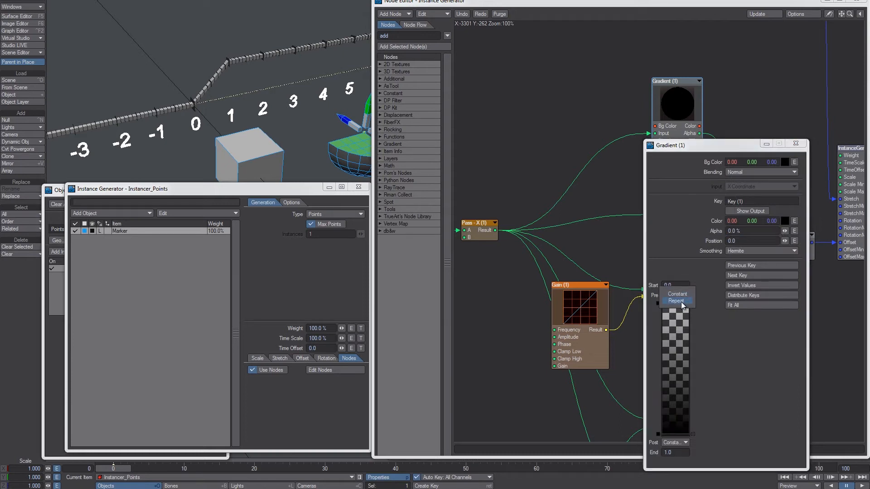
click(676, 301)
click(674, 443)
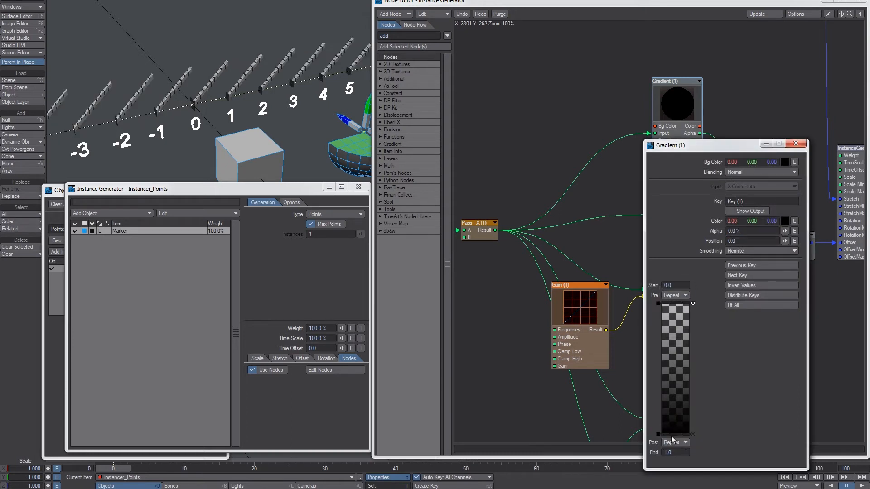
click(682, 453)
alt+drag(208, 109, 231, 117)
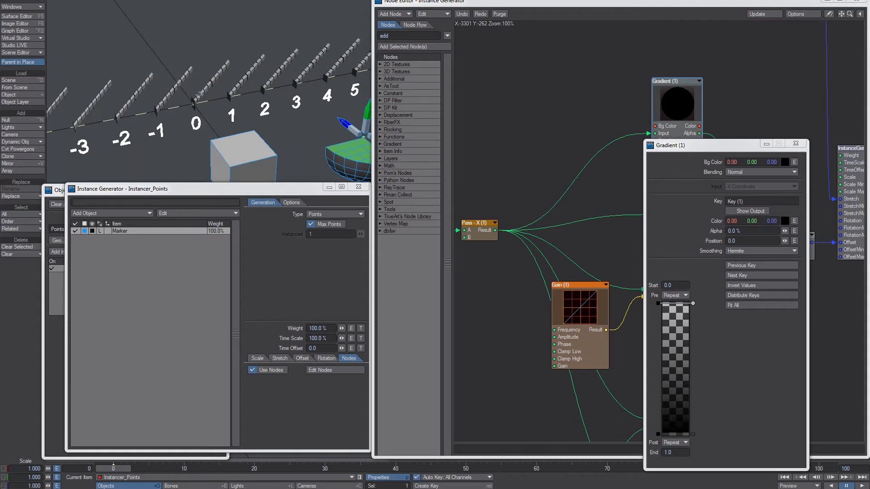
click(796, 144)
- Tidy the two gradient nodes and connect the Curve Gradient (1) Alpha to Make Vector (2) Y
drag(674, 202, 676, 200)
drag(681, 123, 680, 119)
drag(680, 207, 679, 199)
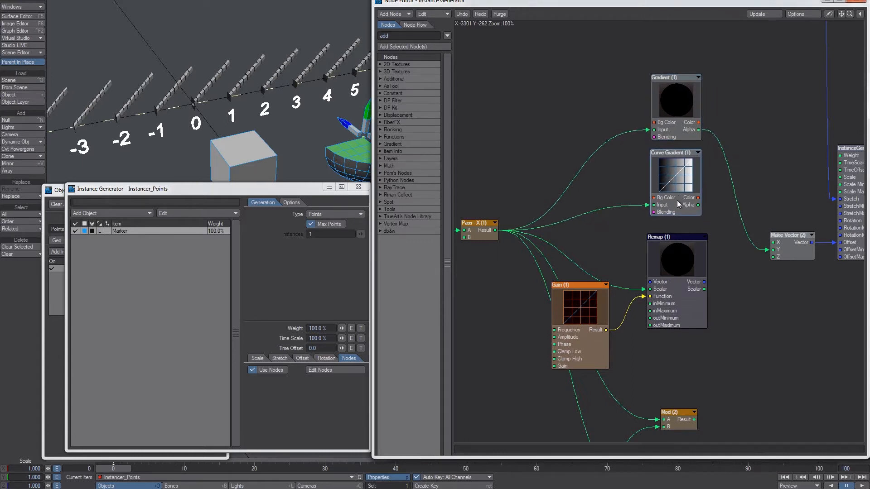
double_click(678, 204)
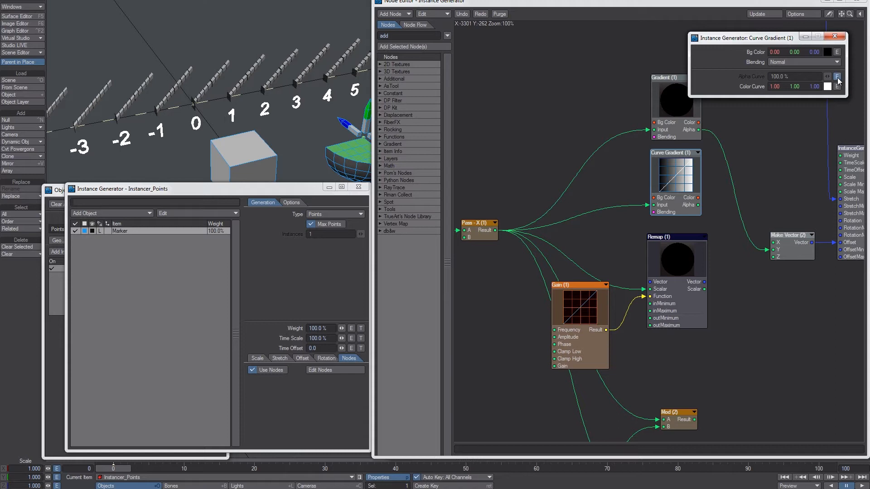
drag(698, 204, 773, 249)
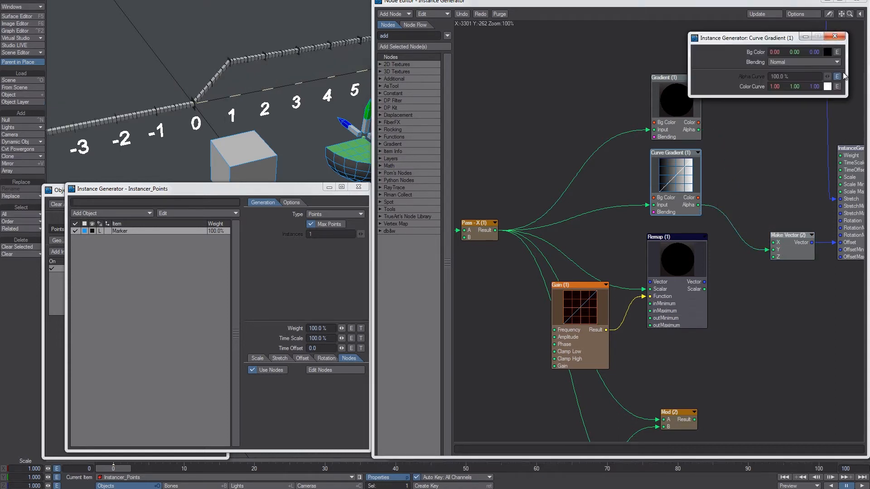
- Open the Curve Gradient's alpha curve envelope and compare its end key's frame with the frames per second in Preferences
click(837, 76)
right_drag(505, 322, 551, 357)
right_drag(567, 252, 600, 279)
drag(597, 401, 564, 401)
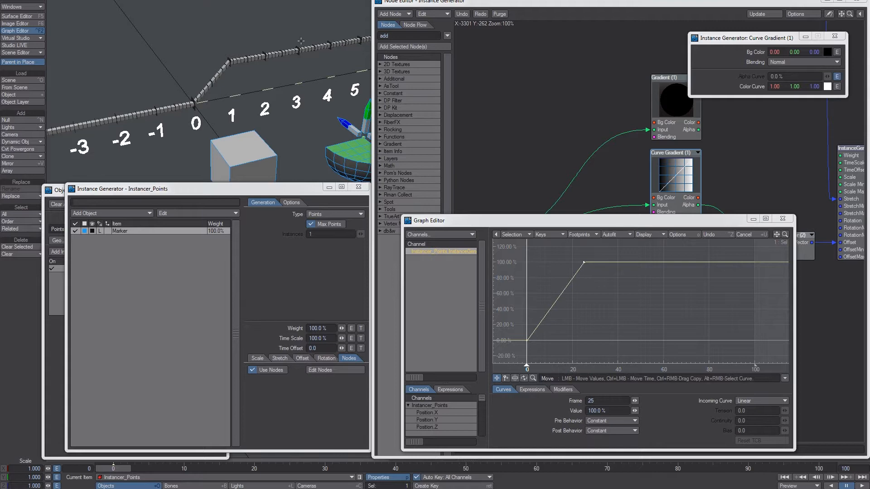
key(o)
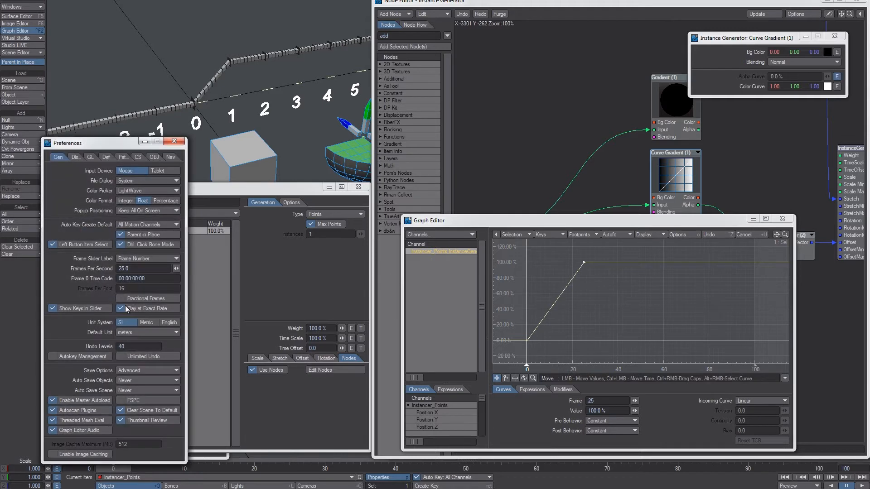
click(126, 269)
click(177, 144)
click(540, 401)
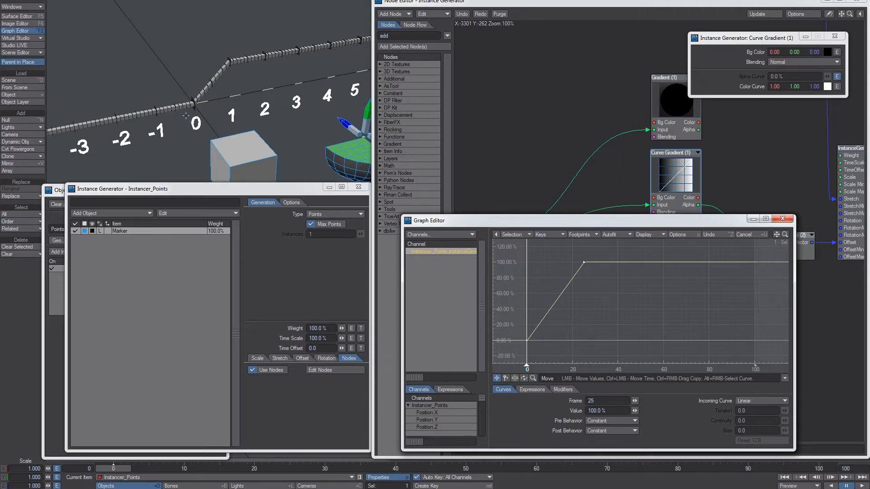
- Try the Repeat, Oscillate and Reset post behaviors on the Curve Gradient's alpha curve
click(629, 424)
click(633, 435)
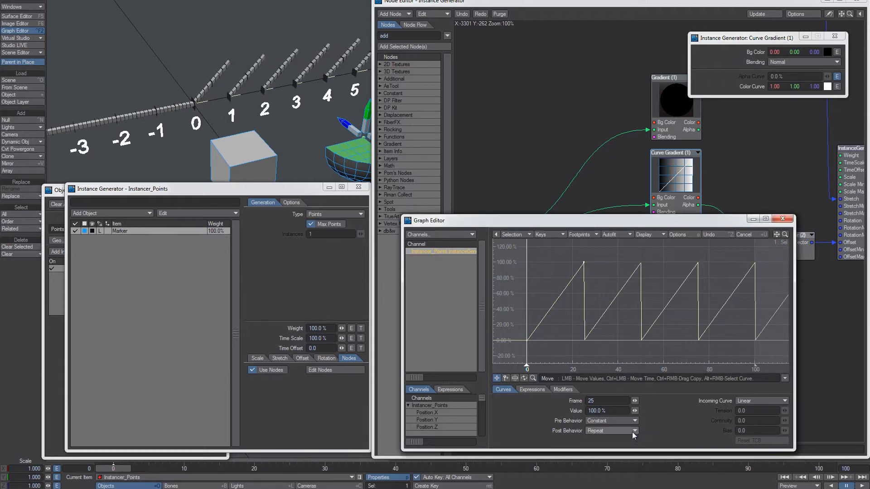
click(634, 430)
click(640, 437)
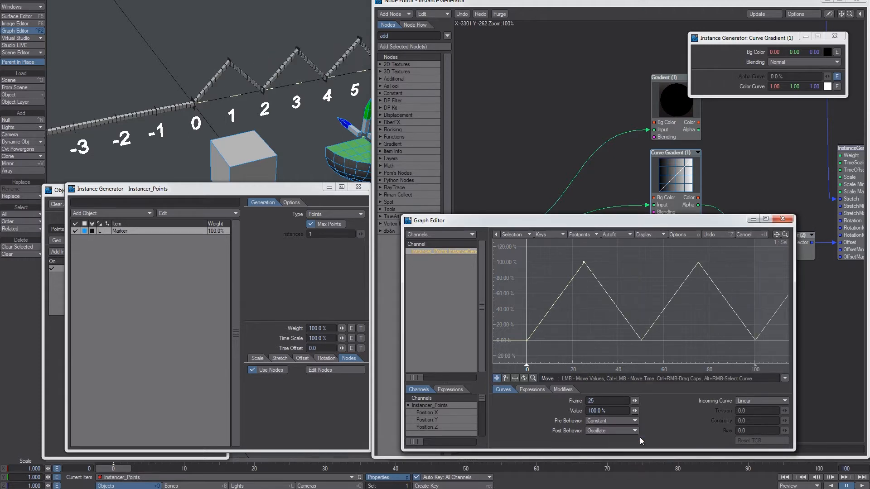
click(626, 430)
click(633, 439)
click(626, 429)
click(632, 403)
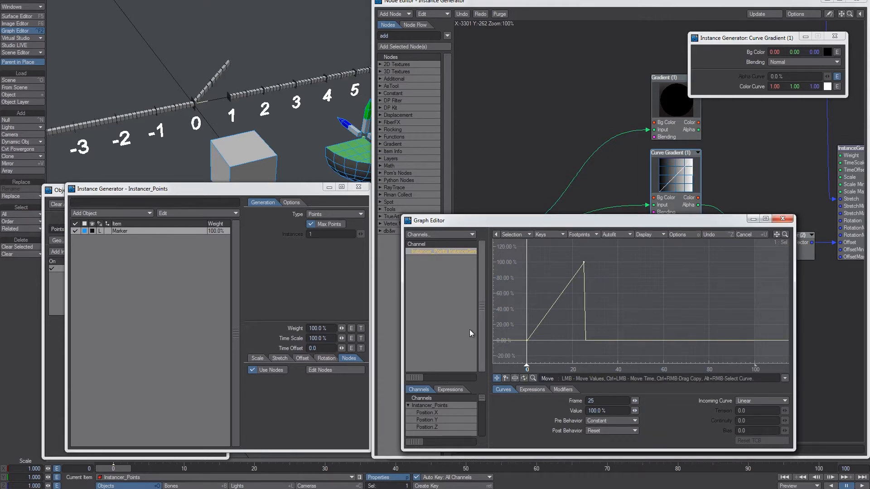
- Set the alpha curve's Post Behavior to Repeat and close the Graph Editor
click(628, 431)
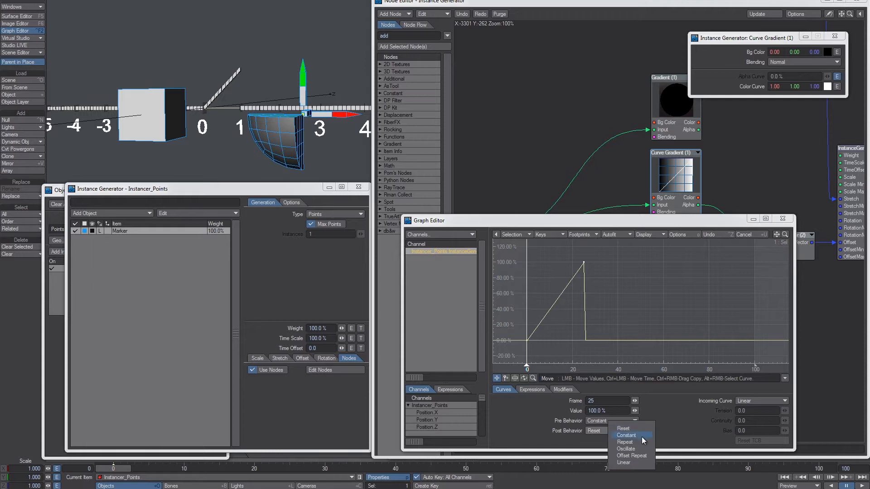
click(625, 442)
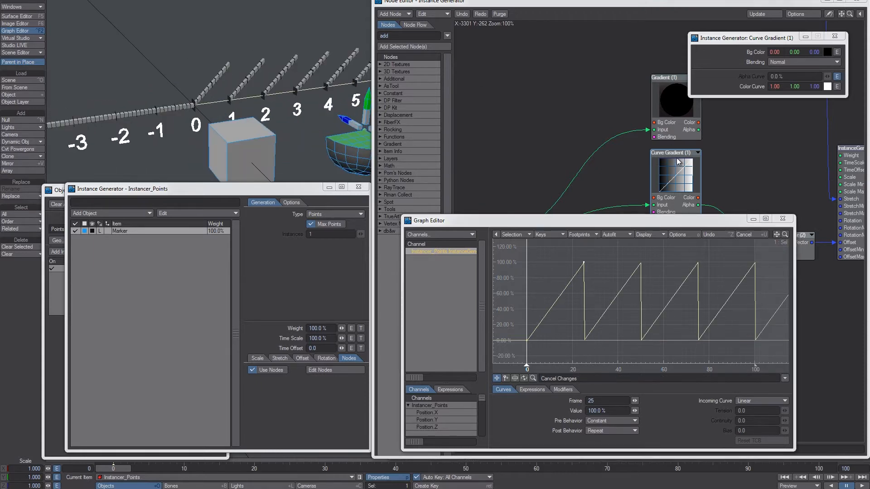
click(784, 219)
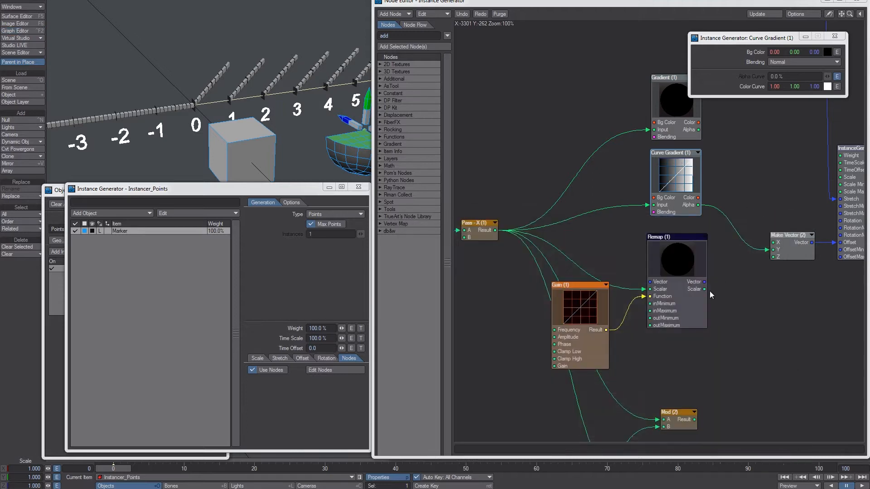
middle_drag(709, 305, 705, 282)
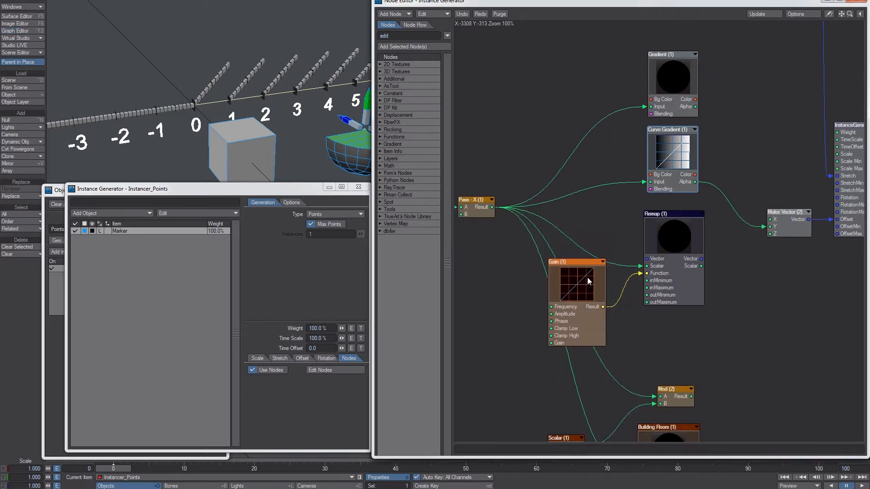
- Connect the Remap (1) Scalar output to Make Vector (2) Y and open the Remap (1) node's settings
drag(645, 274, 764, 227)
drag(603, 307, 647, 274)
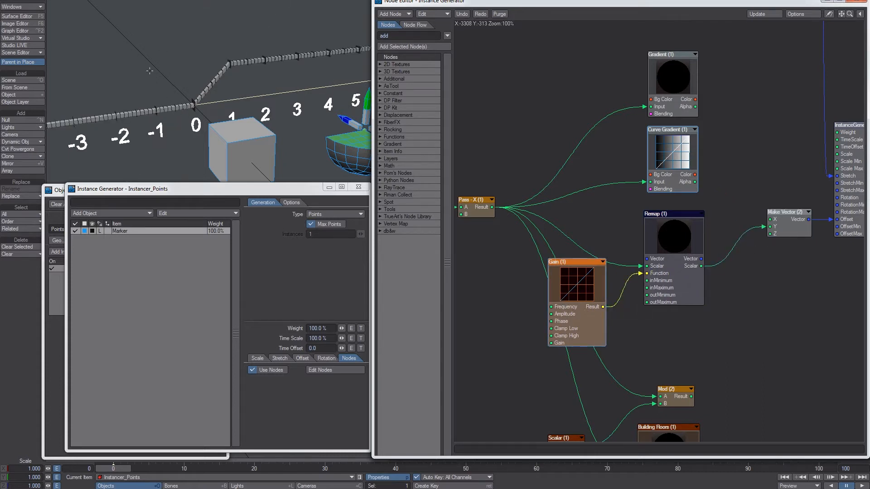
double_click(668, 274)
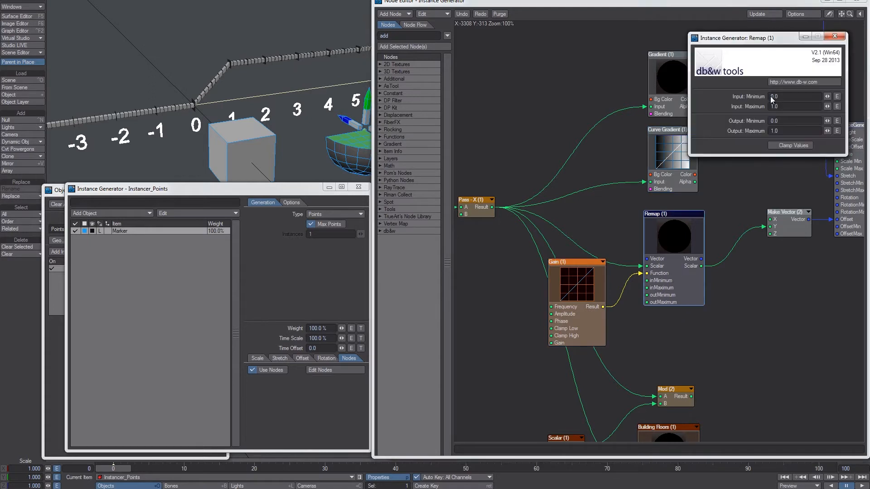
- Try the Repeat mode on the Gain (1) node, set its mode to Oscillate and close its settings
double_click(582, 301)
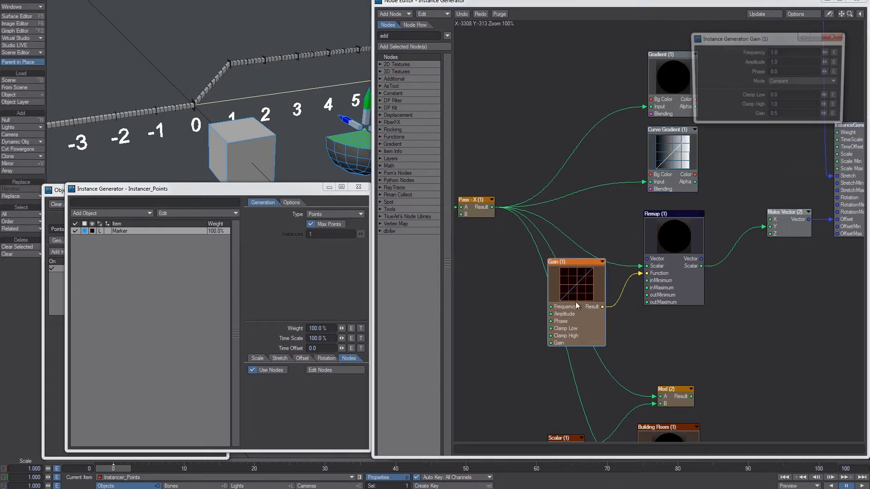
click(790, 87)
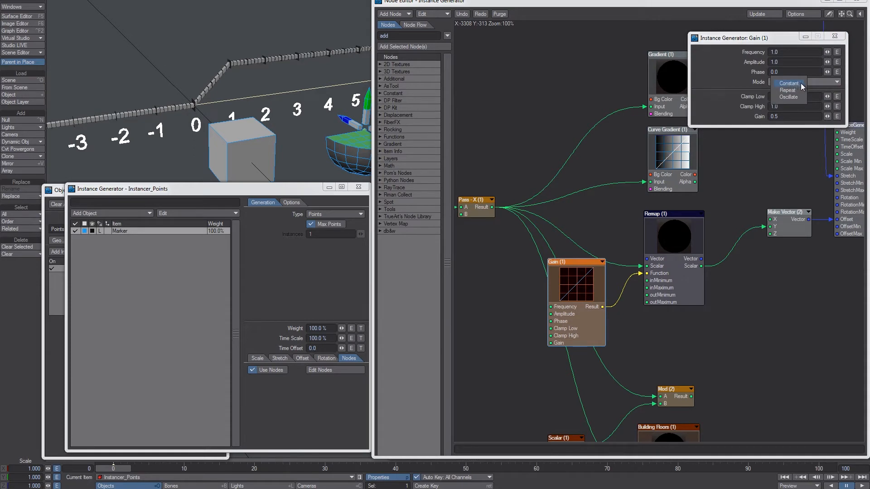
click(789, 90)
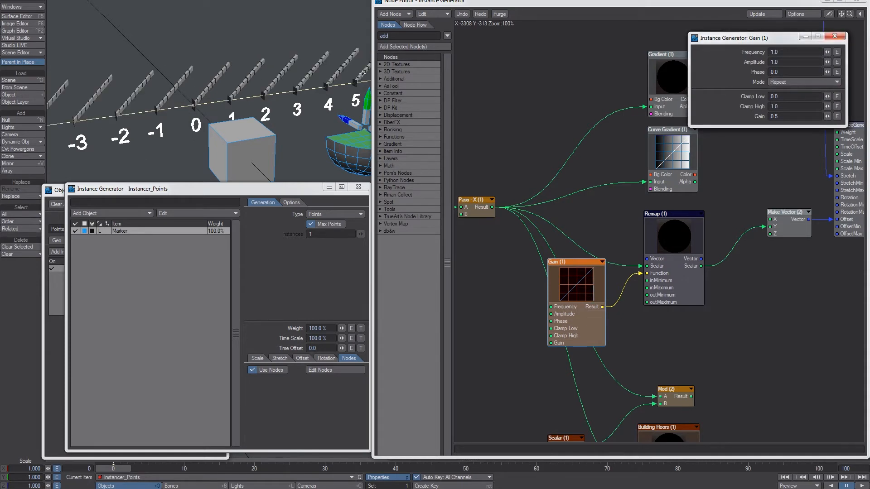
click(799, 82)
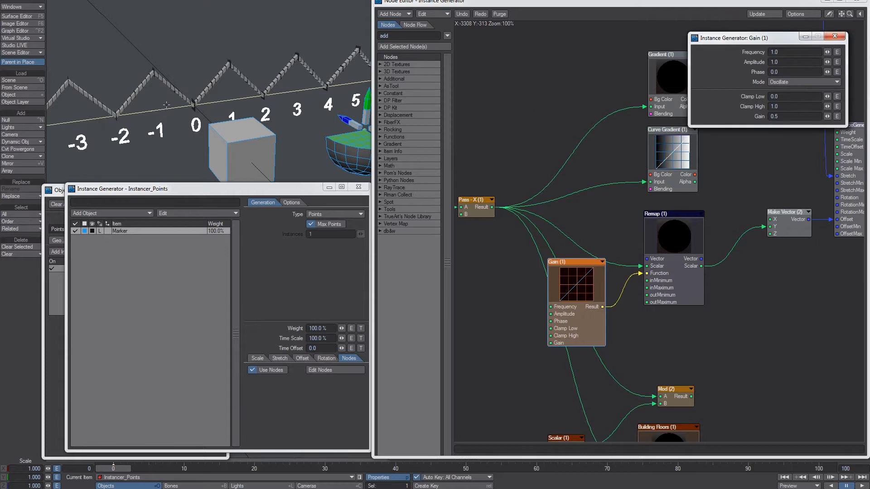
click(838, 37)
- Space the Gradient (1) and Curve Gradient (1) nodes further apart vertically
drag(670, 86, 666, 82)
drag(666, 161, 667, 165)
drag(667, 98, 671, 98)
drag(675, 158, 676, 158)
drag(685, 90, 683, 75)
- Enable Show Output for both keys of the Gradient (1) node and close its settings
double_click(683, 75)
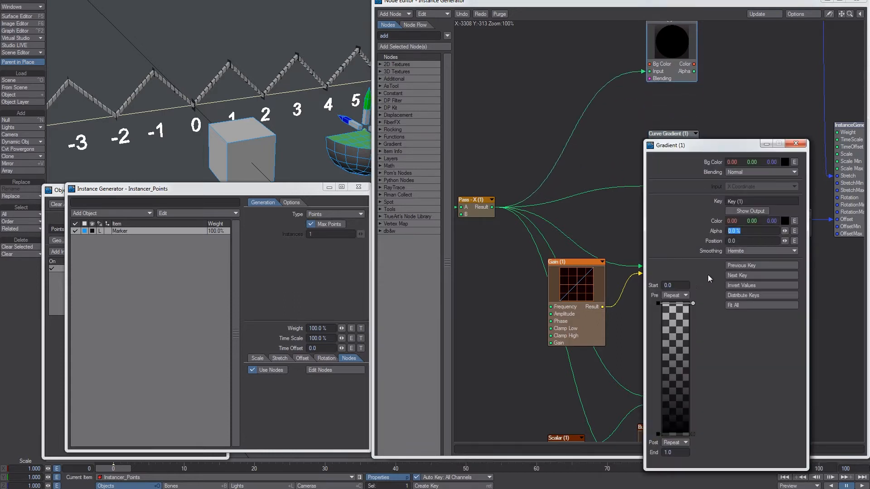
click(732, 210)
click(734, 276)
click(730, 211)
click(795, 143)
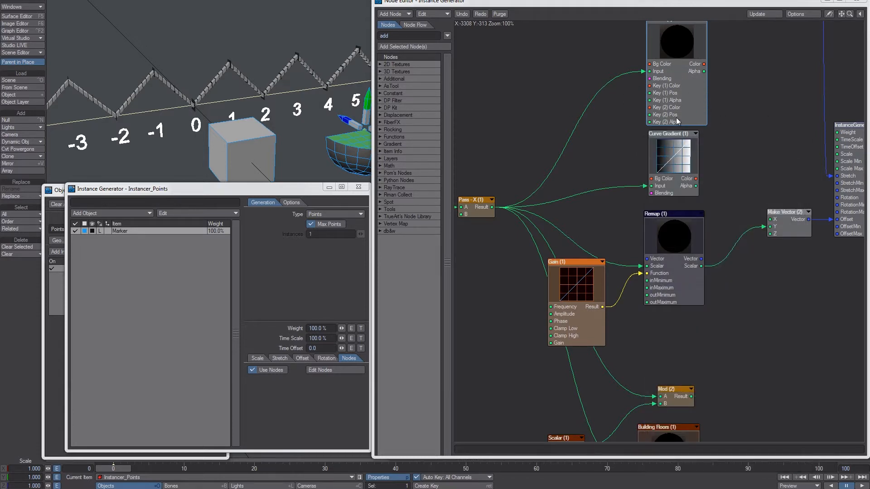
- Tidy the Curve Gradient (1) node below the expanded Gradient (1) node, clear of its key connections
drag(677, 104, 676, 105)
drag(675, 152, 676, 157)
drag(676, 96, 676, 98)
drag(663, 161, 667, 175)
click(675, 91)
scroll(700, 106, up, 1)
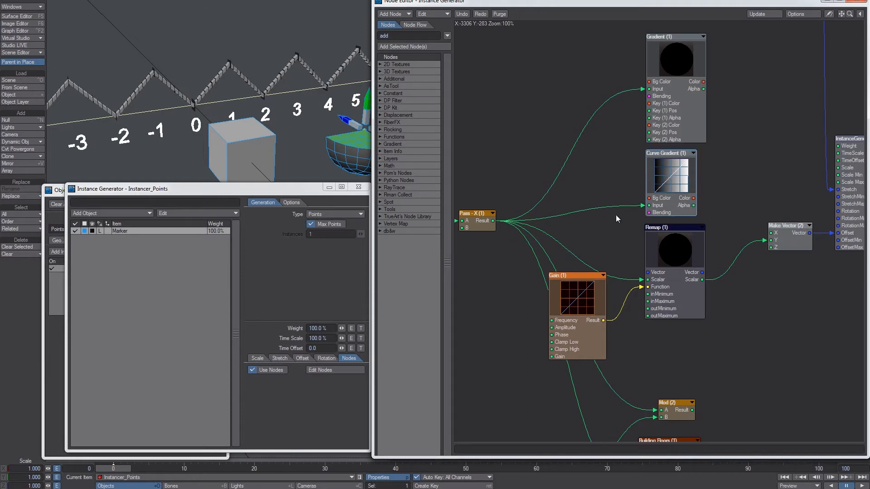
- Review the Curve Gradient (1) node's alpha curve in the Graph Editor and close it
double_click(670, 184)
click(837, 76)
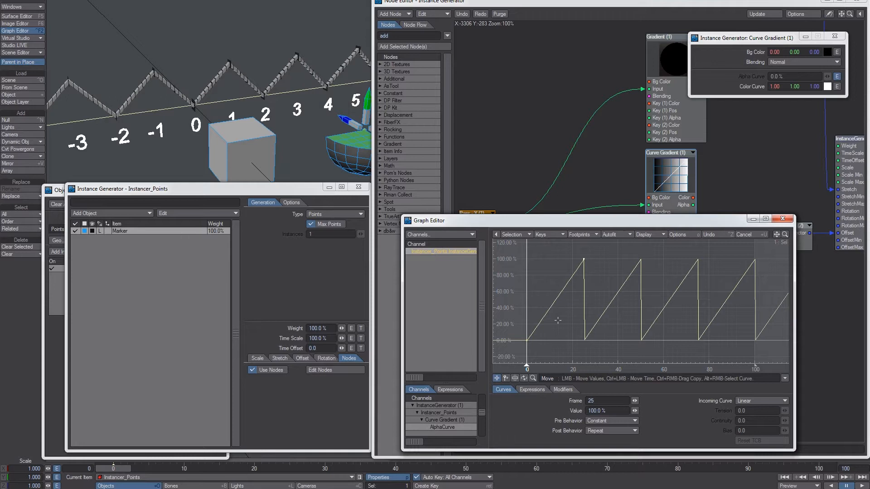
click(783, 219)
click(731, 190)
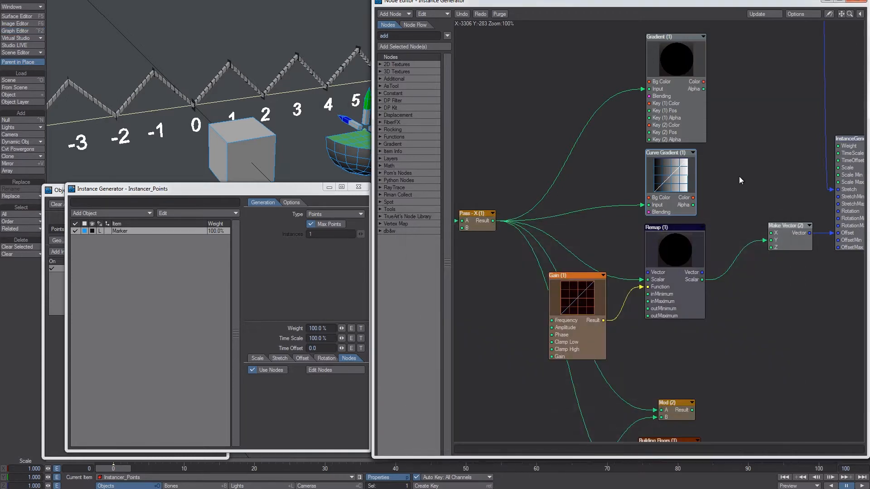
- Try Gain values of 0.9, 1.0 and 0.2 on the Gain (1) node and reset the value to 0.5
drag(676, 262, 675, 263)
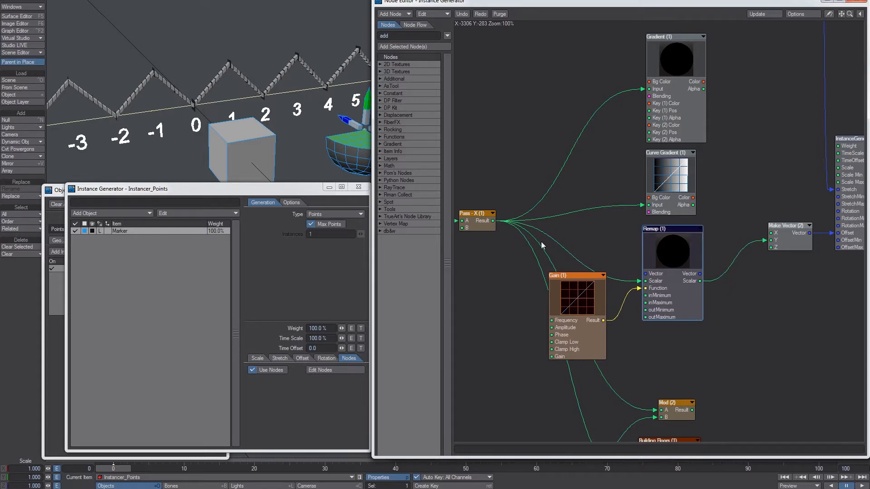
drag(660, 301, 660, 301)
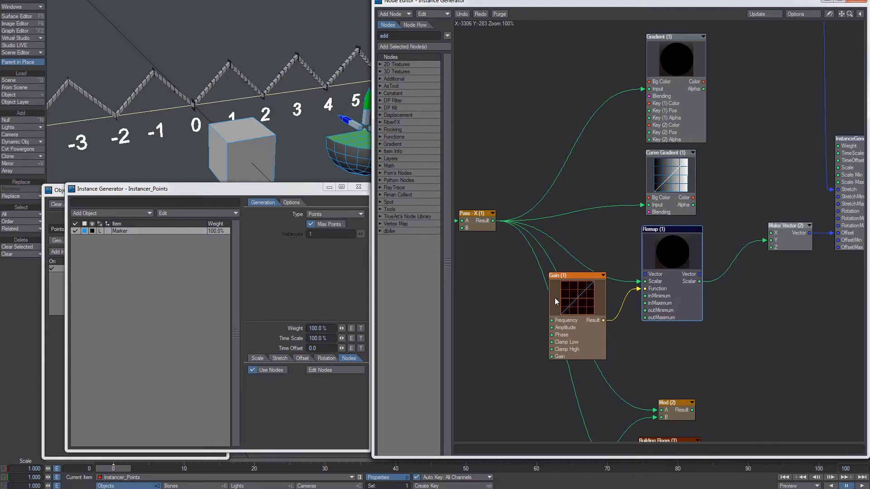
double_click(575, 297)
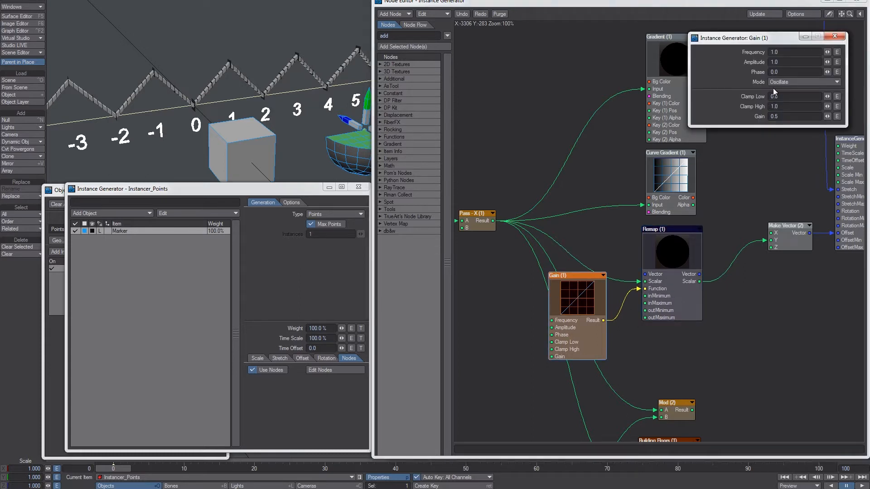
key(BackSpace)
text(6)
key(Return)
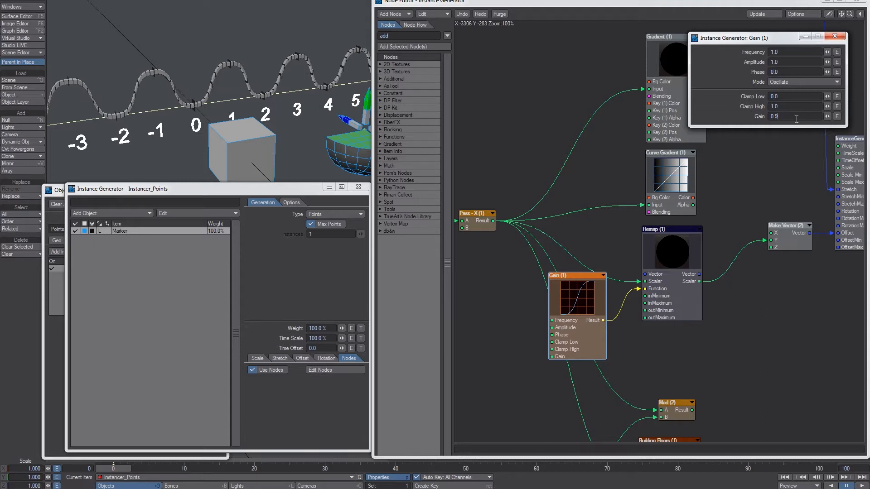
text(1)
key(Return)
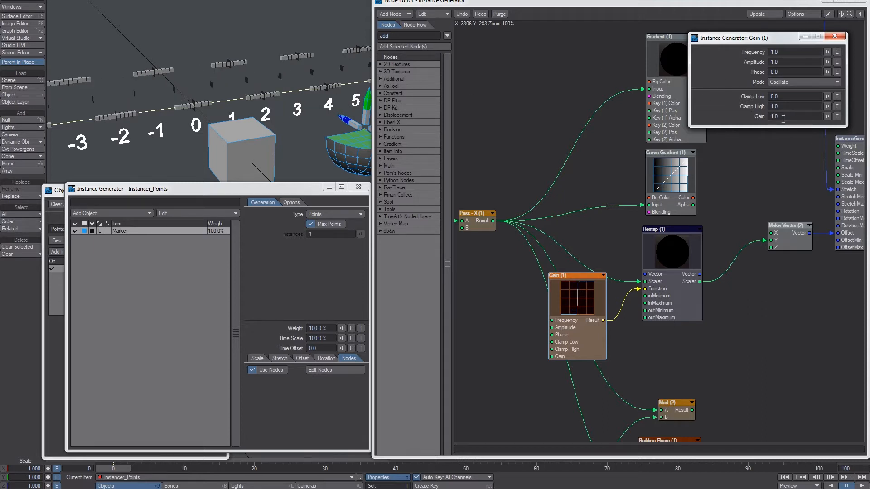
text(0.2)
key(Return)
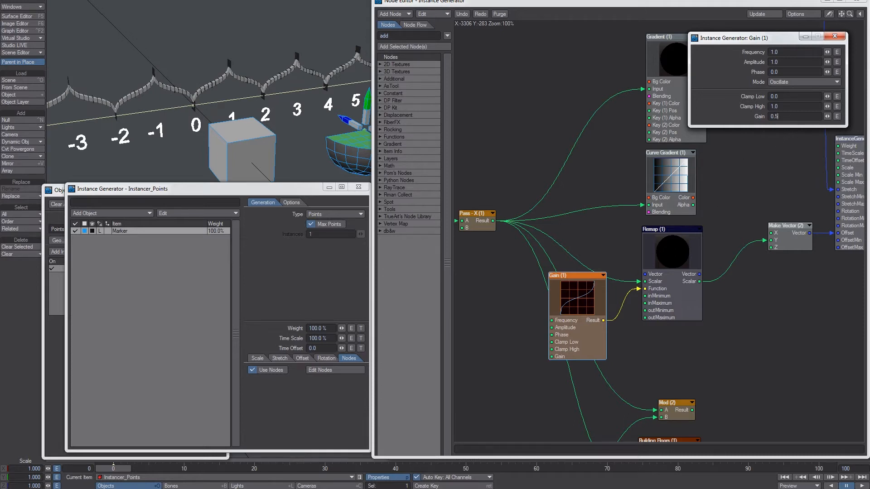
key(Return)
- Connect the Mod (2) Result to Make Vector (2) Y and inspect the Scalar (1) node's value
drag(554, 212, 549, 210)
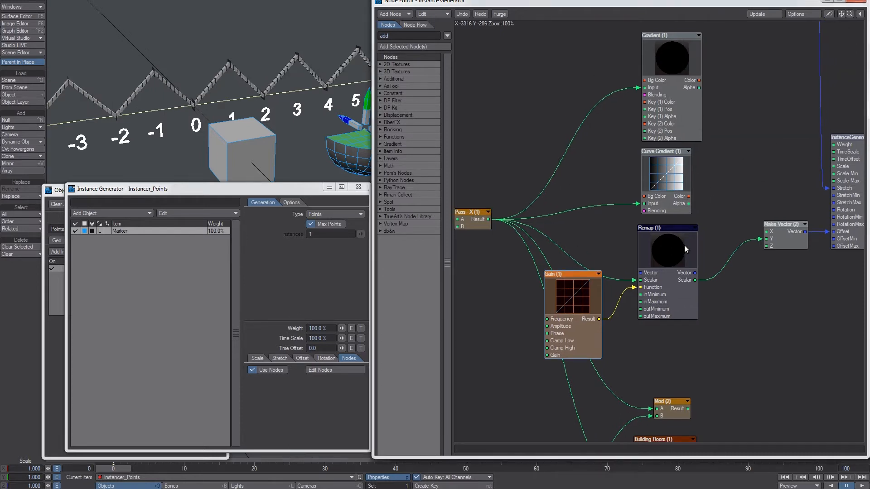
scroll(653, 331, down, 3)
click(670, 356)
drag(670, 357, 668, 360)
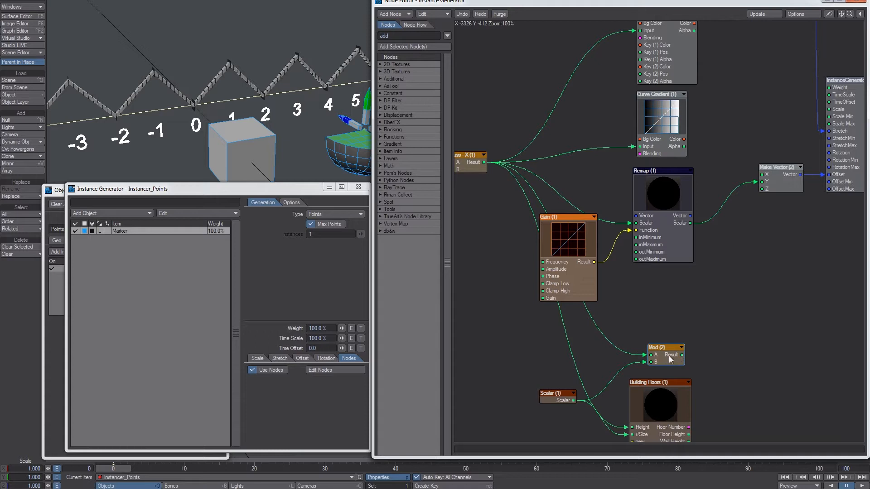
mouse_move(682, 354)
mouse_down()
mouse_move(761, 182)
mouse_move(674, 348)
mouse_up()
middle_drag(666, 344, 681, 333)
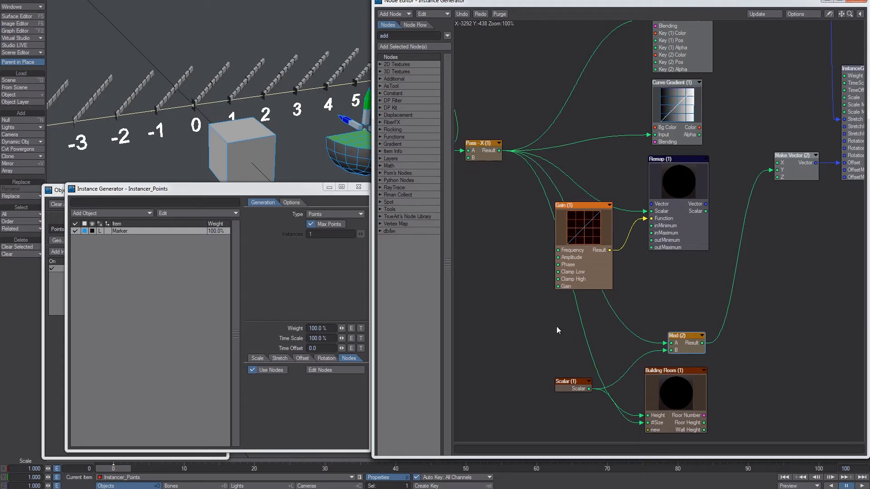
alt+drag(258, 71, 272, 75)
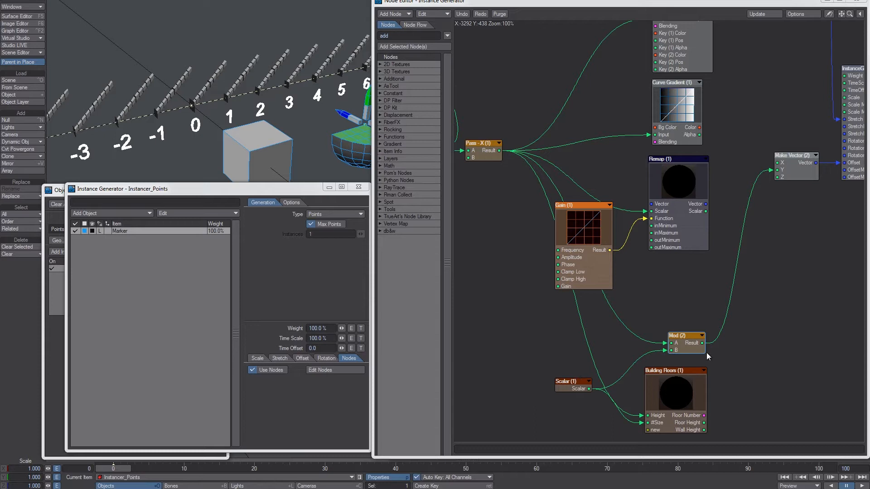
double_click(572, 385)
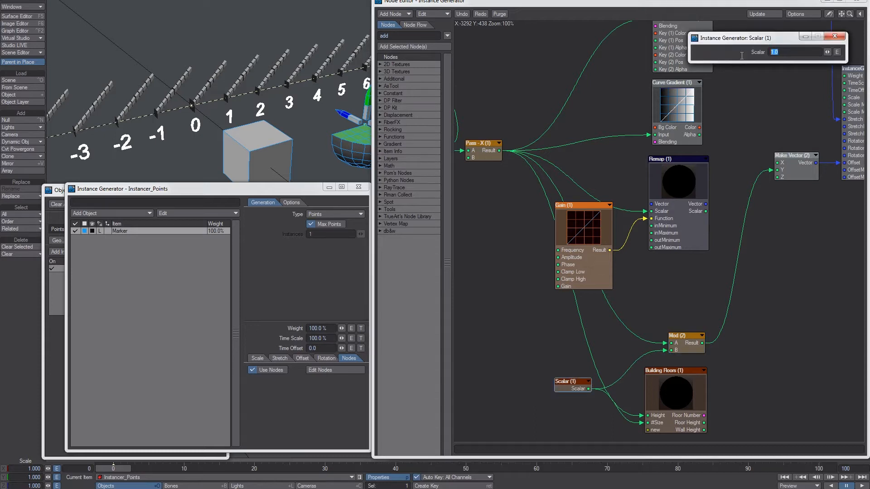
click(680, 346)
- Search the node list for "mod", add a scalar Mod node above Mod (2) and open its settings
drag(393, 36, 369, 44)
text(mod)
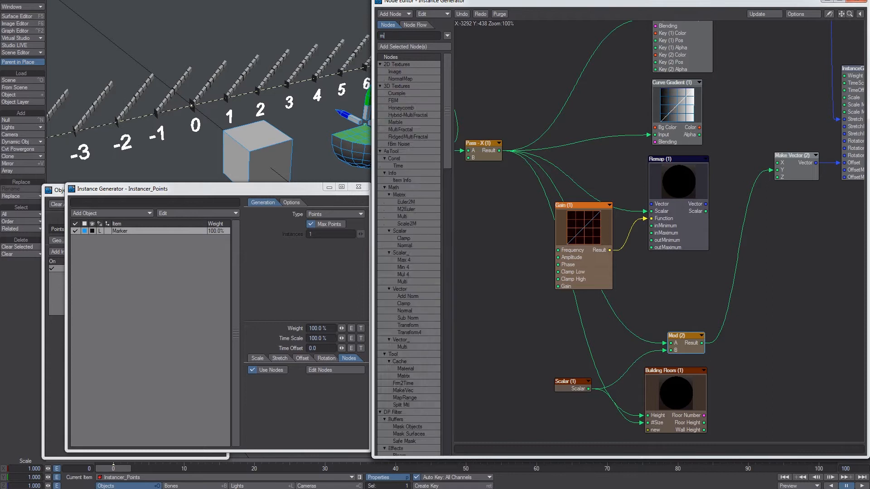
click(385, 87)
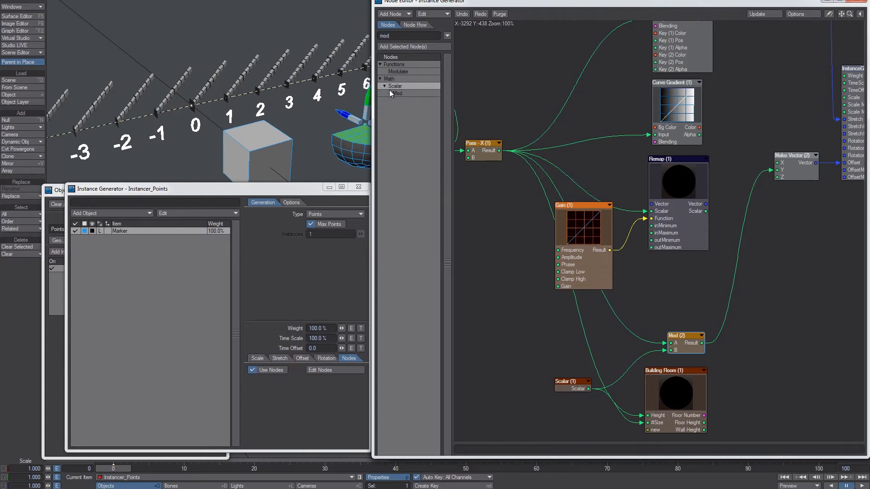
double_click(394, 92)
drag(657, 237, 670, 302)
double_click(670, 302)
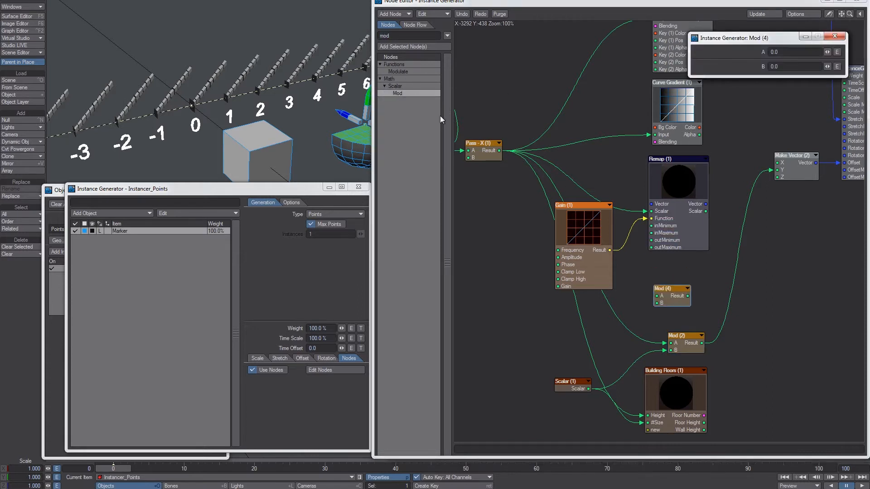
- Feed the Pass - X (1) Result through the new Mod node into Make Vector (2) Y, with B set to 1.0
drag(499, 150, 778, 170)
double_click(680, 295)
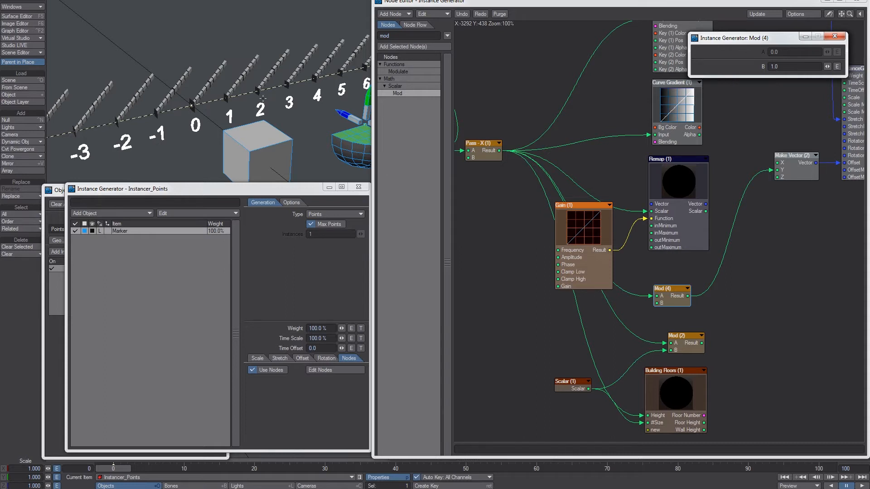
alt+drag(196, 103, 177, 104)
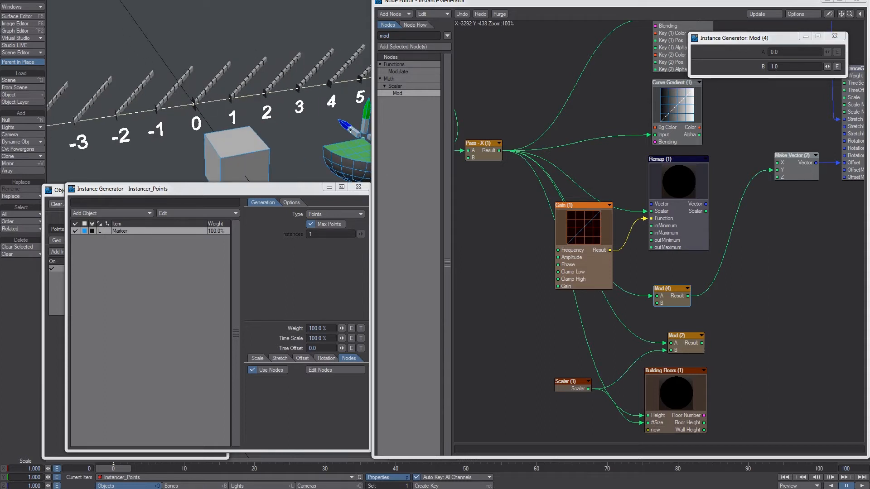
- Reconnect the Mod (2) Result to Make Vector (2) Y, delete the extra Mod node and move Mod (2) up slightly
drag(702, 343, 777, 170)
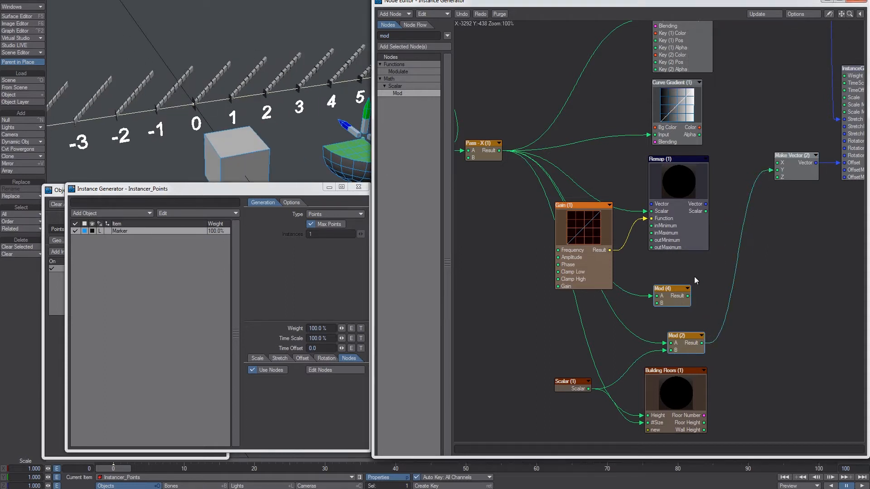
key(Delete)
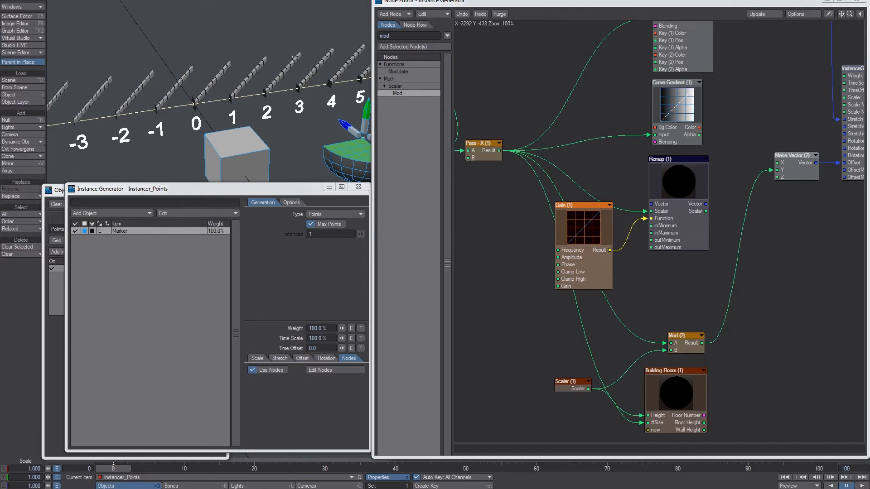
drag(682, 348, 678, 335)
- Switch to the drawing notes, label the partly filled glass "Remainder" and strike through the three full glasses
key(alt+Tab)
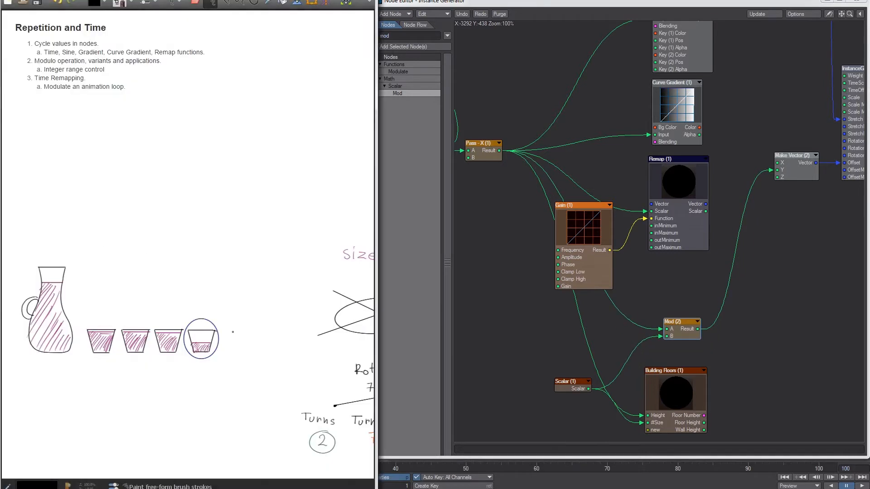
middle_drag(132, 249, 141, 186)
mouse_move(66, 181)
mouse_down()
mouse_move(76, 315)
mouse_move(31, 188)
mouse_up()
key(ctrl+z)
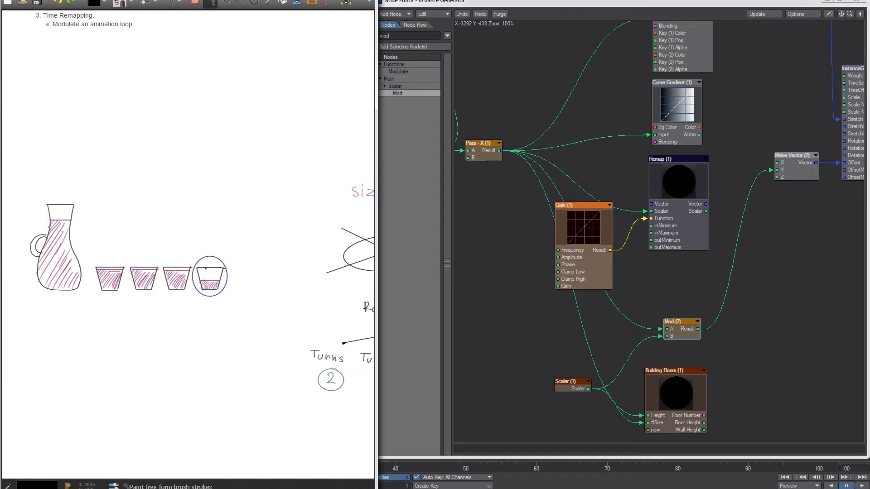
mouse_move(218, 279)
mouse_down()
mouse_move(213, 302)
mouse_move(203, 292)
mouse_move(183, 325)
mouse_move(270, 326)
mouse_up()
drag(198, 246, 134, 300)
key(ctrl+z)
mouse_move(196, 251)
mouse_down()
mouse_move(79, 291)
mouse_move(161, 272)
mouse_move(98, 295)
mouse_up()
key(ctrl+z)
key(ctrl+z)
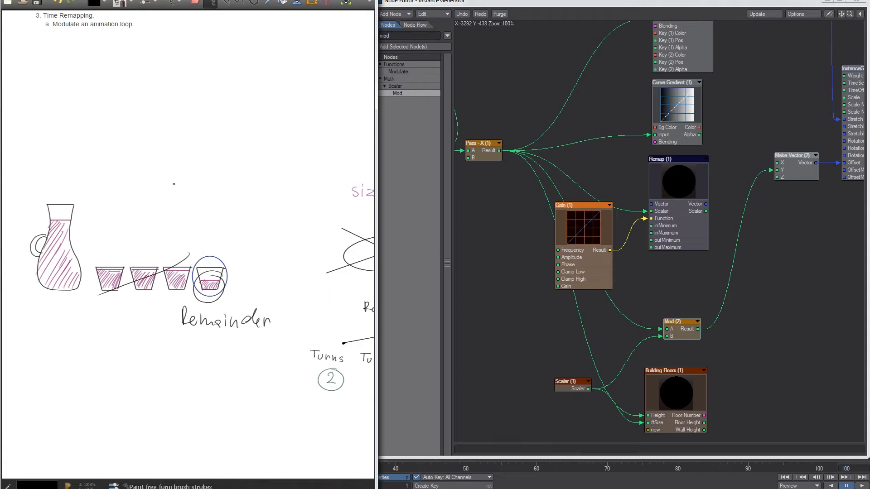
- Switch back to LightWave, select the partial sphere object and set its heading rotation to 30°
key(alt+Tab)
alt+shift+drag(353, 144, 290, 138)
click(290, 140)
key(y)
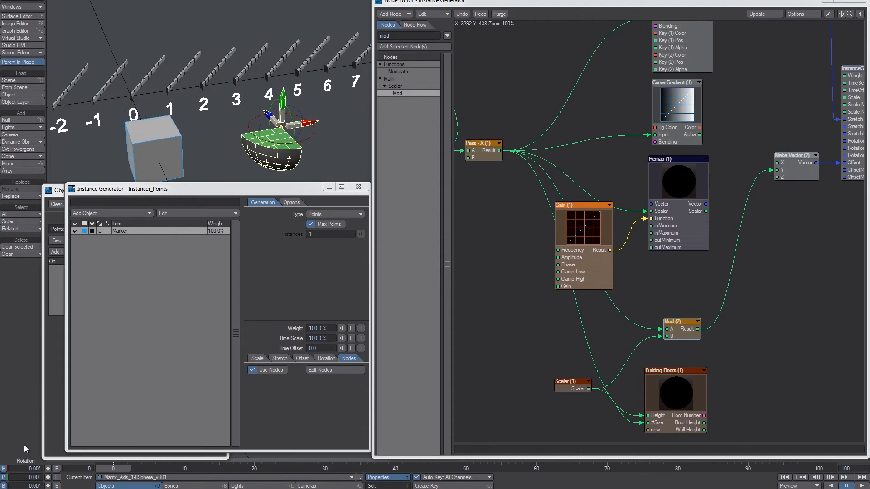
click(20, 470)
text(30)
key(Tab)
- Set the partial sphere's heading rotation first to 390° and finally to 750°
alt+drag(343, 132, 232, 123)
scroll(231, 129, up, 1)
click(27, 469)
text(390)
key(Tab)
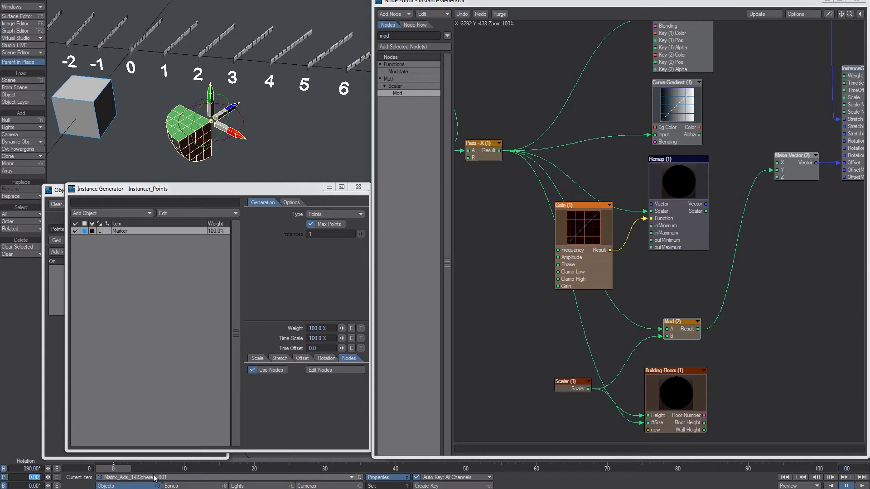
key(shift+Tab)
text(750)
key(Return)
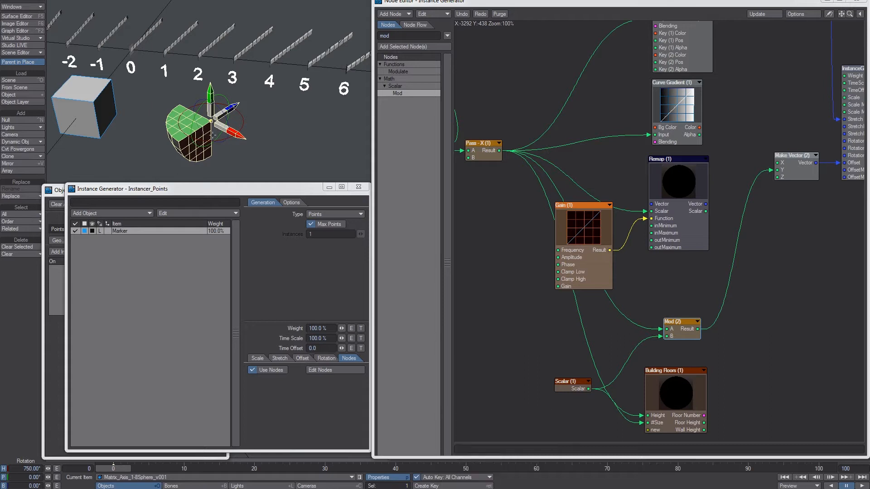
- Switch to the drawing notes and temporarily circle the 750°, Rotation, Direction and Turns labels in the rotation sketch, removing each mark
click(495, 488)
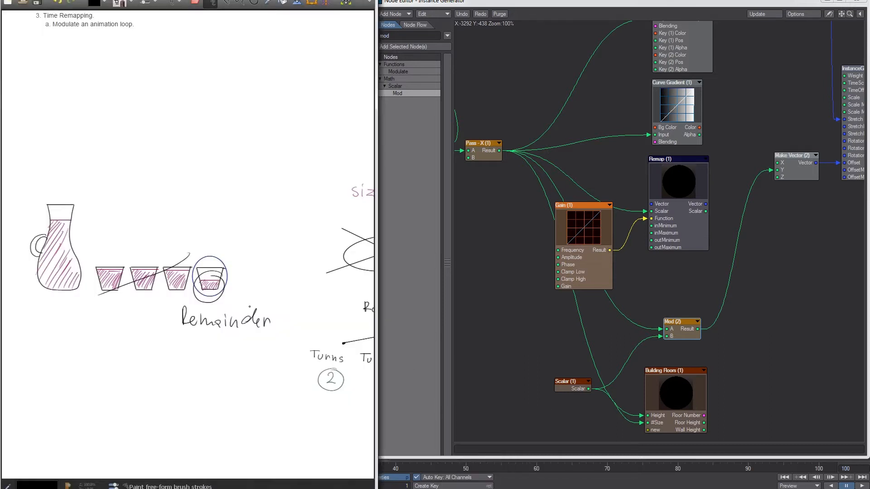
mouse_move(273, 202)
mouse_down()
mouse_move(170, 124)
mouse_move(41, 113)
mouse_up()
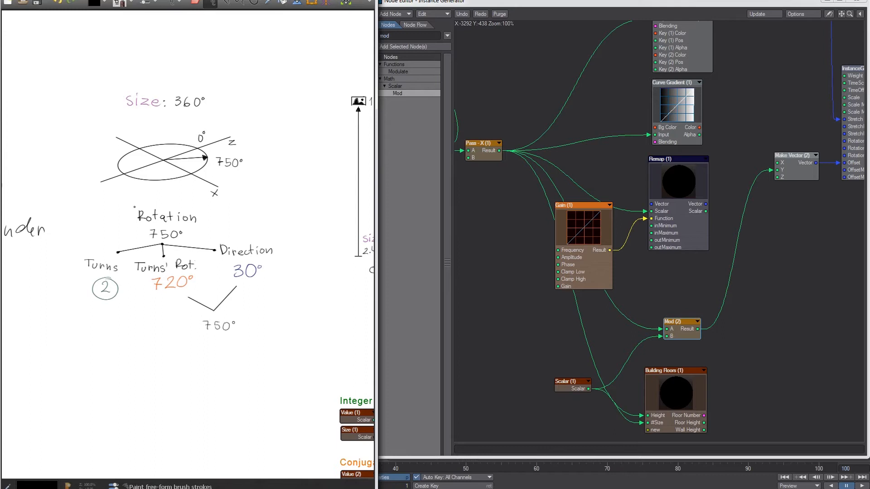
drag(236, 154, 237, 155)
key(ctrl+z)
mouse_move(180, 202)
mouse_down()
mouse_move(128, 239)
mouse_move(169, 199)
mouse_up()
key(ctrl+z)
mouse_move(245, 221)
mouse_down()
mouse_move(209, 268)
mouse_move(252, 221)
mouse_up()
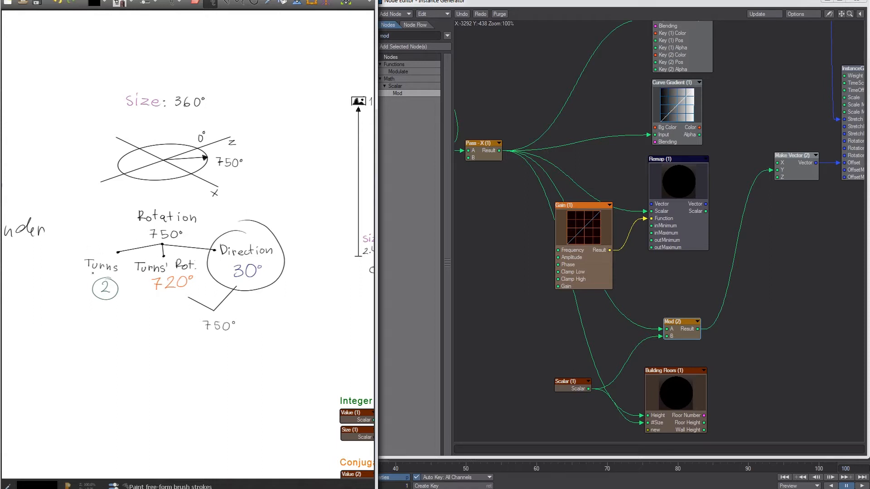
drag(108, 252, 113, 253)
key(ctrl+z)
key(ctrl+z)
- Temporarily circle the 11.6 m height, top floor number 4, 9.6 floor height and 2 m remainder in the building sketch, undoing each mark
middle_drag(269, 198, 239, 208)
middle_drag(366, 166, 175, 195)
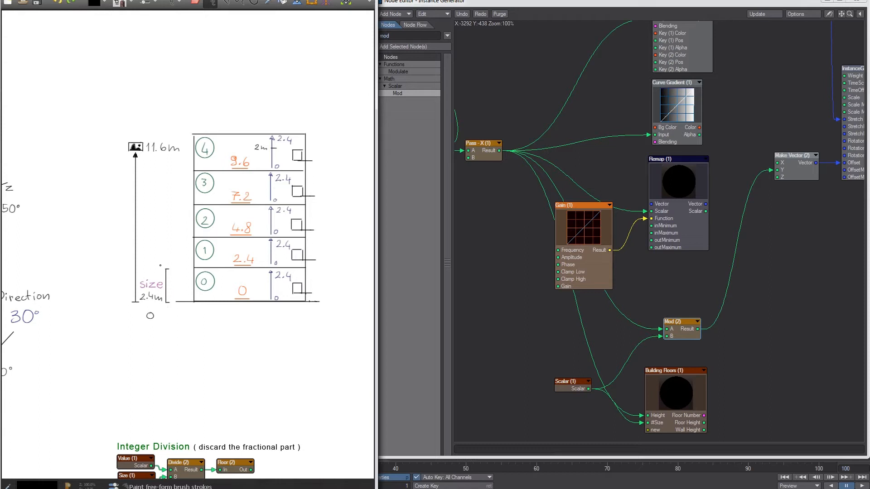
mouse_move(157, 130)
mouse_down()
mouse_move(139, 126)
mouse_move(146, 124)
mouse_move(159, 168)
mouse_move(160, 128)
mouse_up()
key(ctrl+z)
key(ctrl+z)
drag(216, 128, 192, 129)
key(ctrl+z)
mouse_move(252, 148)
mouse_down()
mouse_move(237, 147)
mouse_move(249, 146)
mouse_up()
key(ctrl+z)
mouse_move(266, 143)
mouse_down()
mouse_move(273, 150)
mouse_move(266, 138)
mouse_up()
key(ctrl+z)
mouse_move(151, 129)
mouse_down()
mouse_move(145, 121)
mouse_move(158, 123)
mouse_up()
key(ctrl+z)
- Return to the rotation sketch and temporarily circle its 360° size label, undoing the mark
mouse_move(82, 187)
mouse_down()
mouse_move(258, 177)
mouse_move(41, 146)
mouse_up()
drag(107, 203, 290, 188)
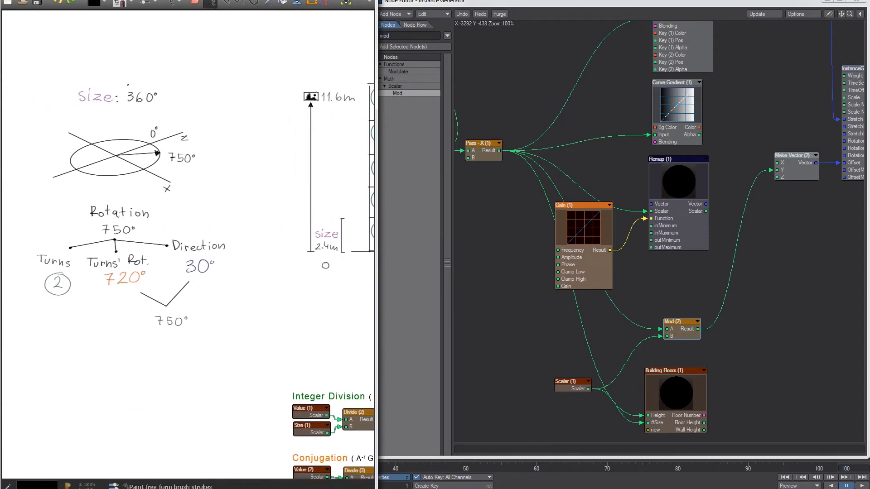
drag(136, 78, 136, 80)
key(ctrl+z)
- Temporarily circle the Integer Division and Conjugation node diagrams together, undoing the mark
drag(354, 254, 181, 168)
mouse_move(218, 247)
mouse_down()
mouse_move(179, 244)
mouse_move(178, 177)
mouse_move(221, 225)
mouse_up()
mouse_move(96, 238)
mouse_down()
mouse_move(51, 283)
mouse_move(91, 370)
mouse_move(195, 386)
mouse_move(89, 243)
mouse_up()
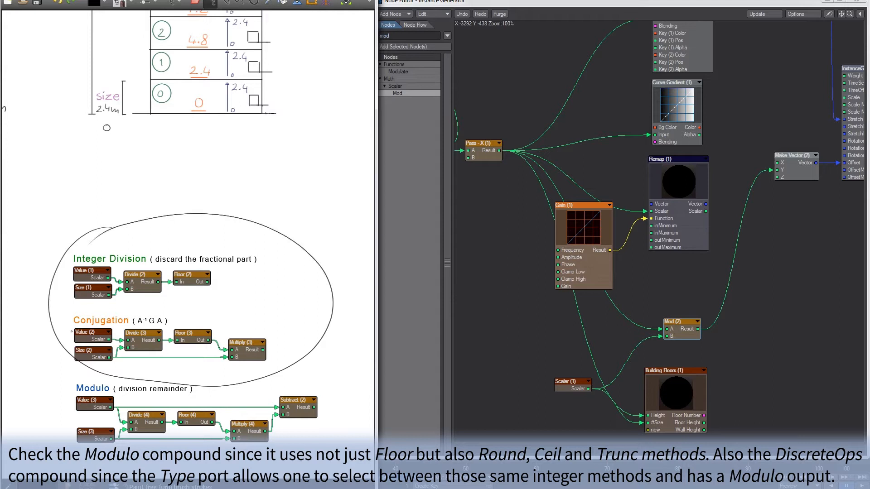
key(ctrl+z)
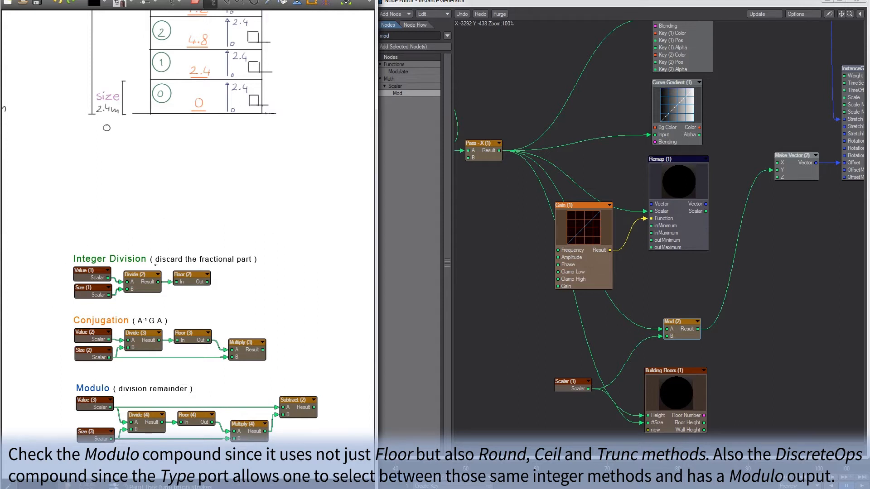
- Write 5/2 and 2.5 above the Integer Division diagram, strike out the decimal 5, and undo all of these strokes
mouse_move(145, 215)
mouse_down()
mouse_move(143, 229)
mouse_move(156, 215)
mouse_up()
mouse_move(170, 216)
mouse_down()
mouse_move(159, 231)
mouse_move(223, 226)
mouse_move(235, 215)
mouse_up()
click(218, 225)
drag(241, 204, 211, 235)
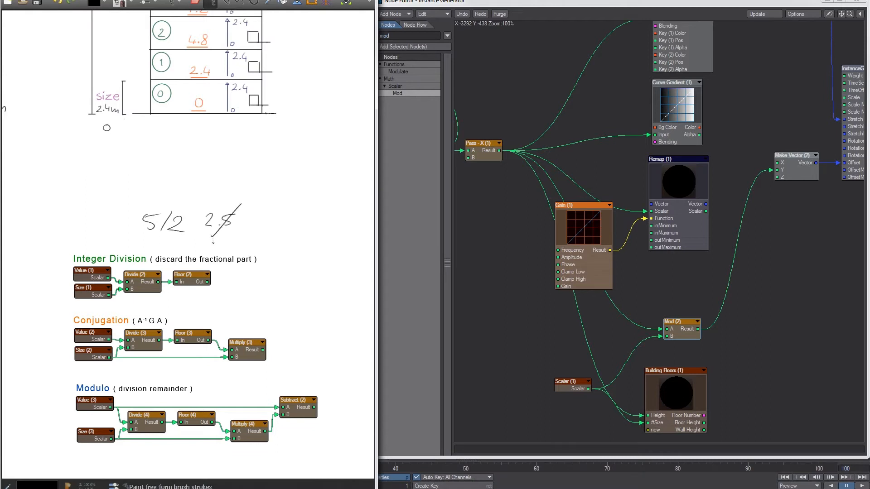
key(ctrl+z)
key(ctrl+z)
key(ctrl+z)
key(ctrl+z)
key(ctrl+z)
key(ctrl+z)
key(ctrl+z)
key(ctrl+z)
key(ctrl+z)
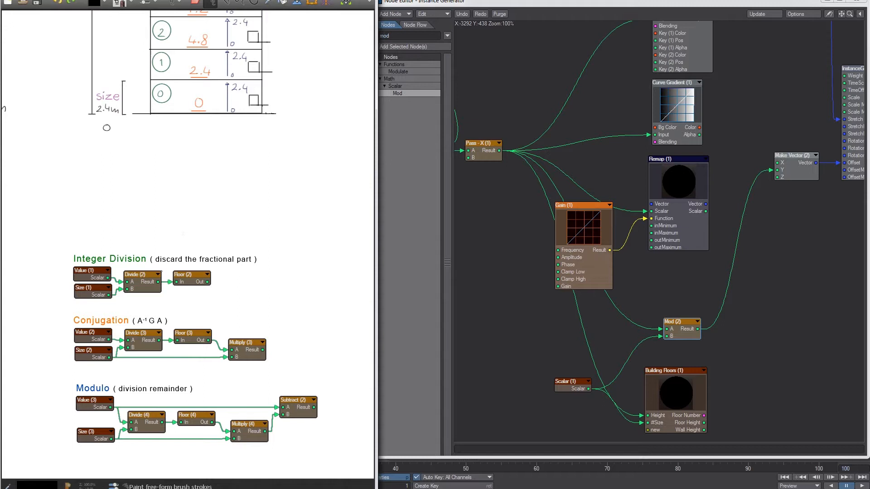
- Temporarily circle the Multiply (3) node, Conjugation diagram, Subtract (2) node and Modulo heading in the notes, undoing each mark
mouse_move(251, 330)
mouse_down()
mouse_move(273, 338)
mouse_move(246, 324)
mouse_up()
key(ctrl+z)
middle_drag(190, 317, 196, 260)
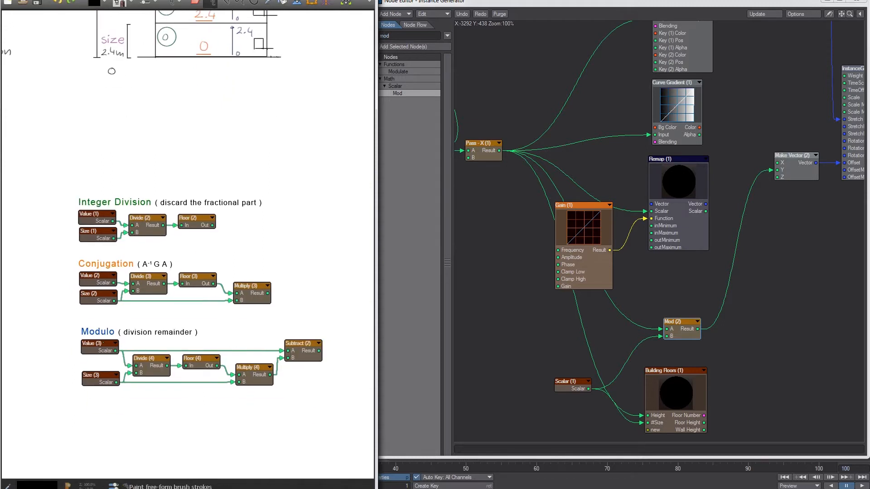
mouse_move(136, 250)
mouse_down()
mouse_move(131, 322)
mouse_move(141, 252)
mouse_up()
key(ctrl+z)
drag(315, 327, 324, 369)
key(ctrl+z)
middle_drag(192, 340, 201, 354)
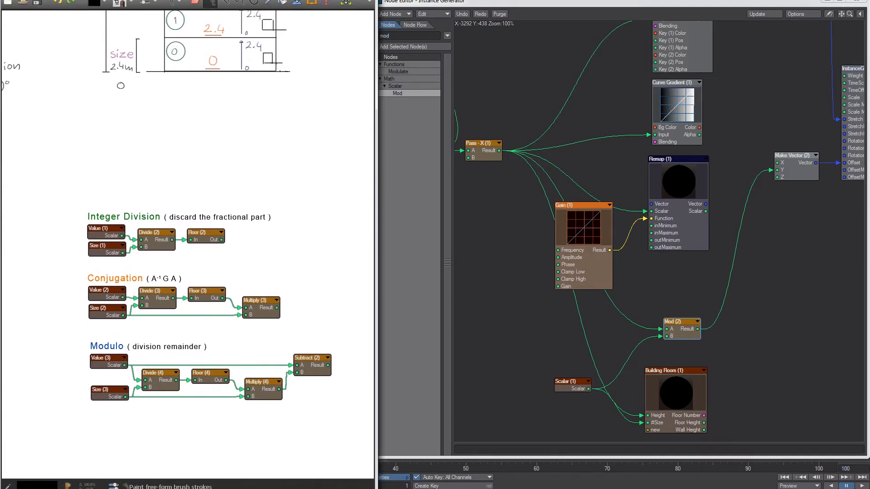
drag(113, 332, 132, 338)
key(ctrl+z)
- Switch back to LightWave, open the Building Floors (1) compound to examine its internal nodes, and return to the main node network
scroll(246, 296, up, 5)
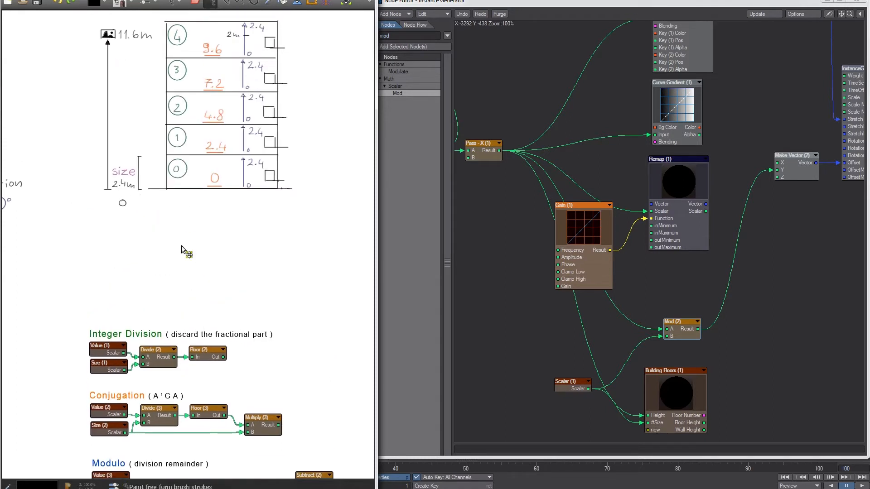
drag(688, 402, 689, 400)
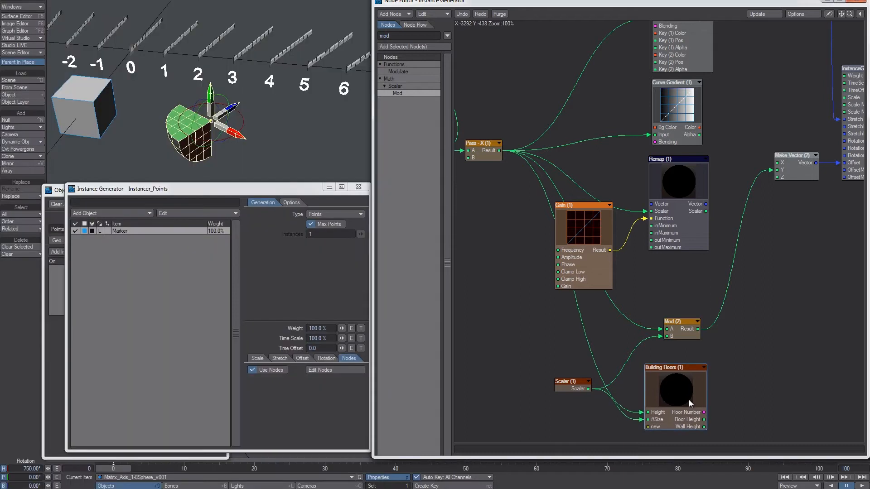
double_click(689, 399)
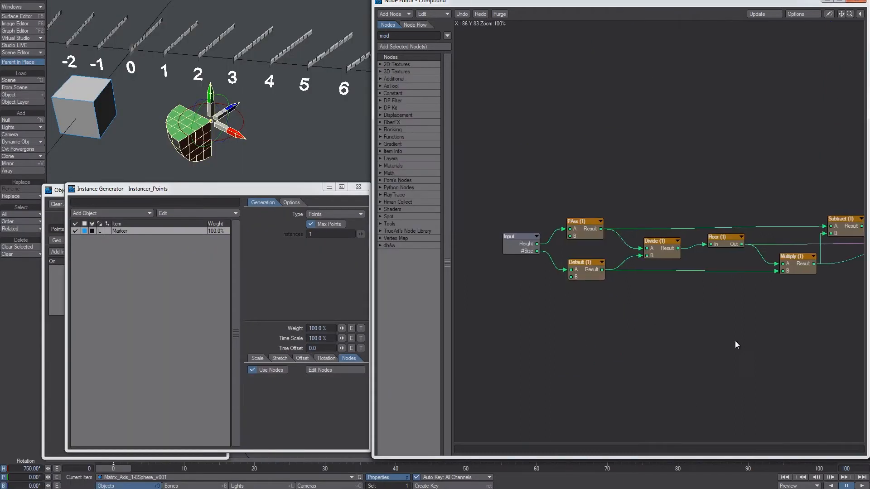
key(Page_Up)
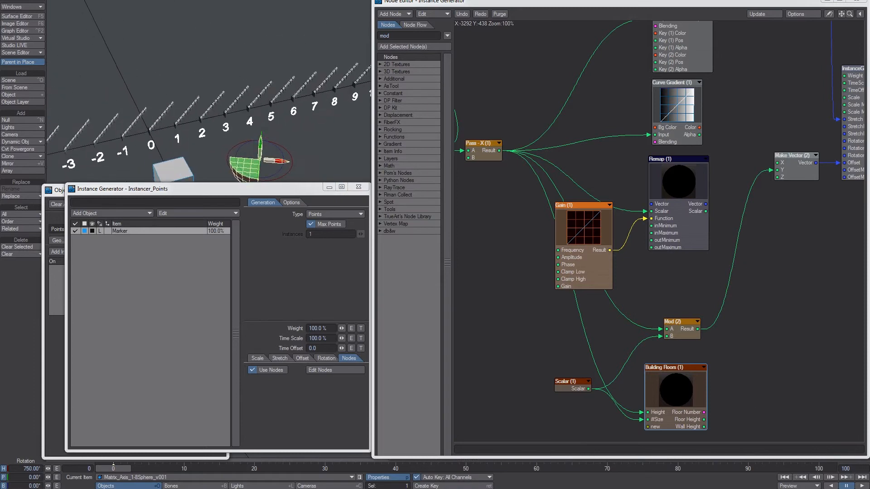
- Move Building Floors (1) up slightly and connect its Floor Number output to Make Vector (2) Y
drag(705, 413, 702, 404)
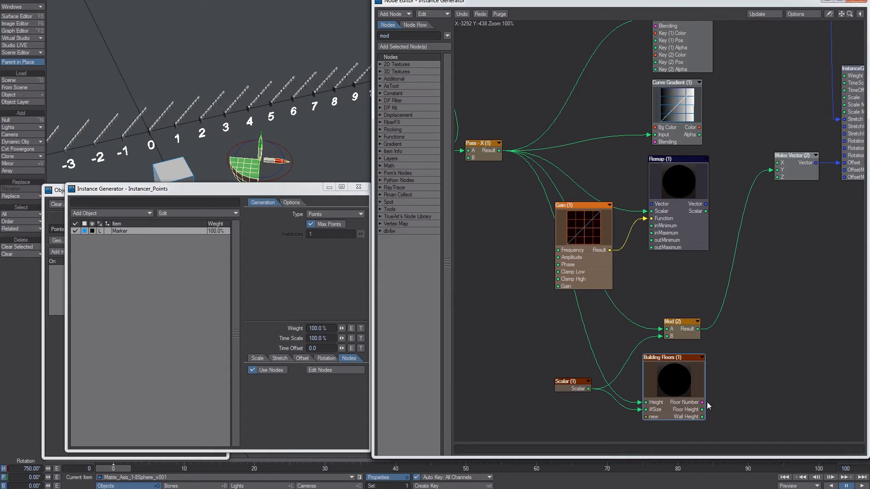
drag(702, 402, 778, 169)
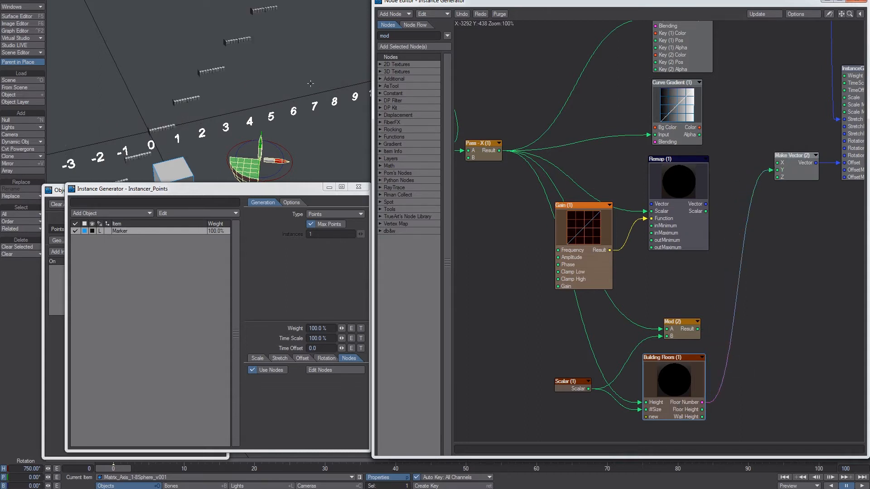
alt+drag(164, 130, 160, 127)
- Set the Scalar (1) value to 2.4 and connect the Building Floors (1) Floor Height output to Make Vector (2) Y
double_click(578, 389)
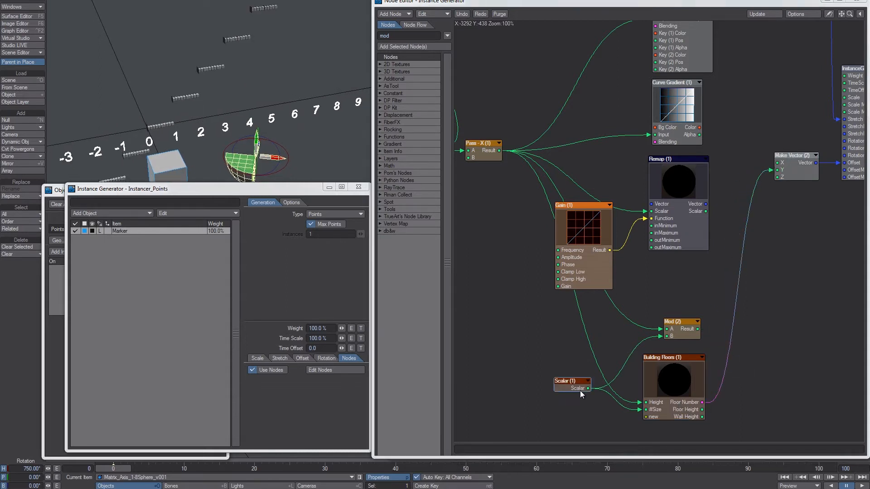
text(2.4)
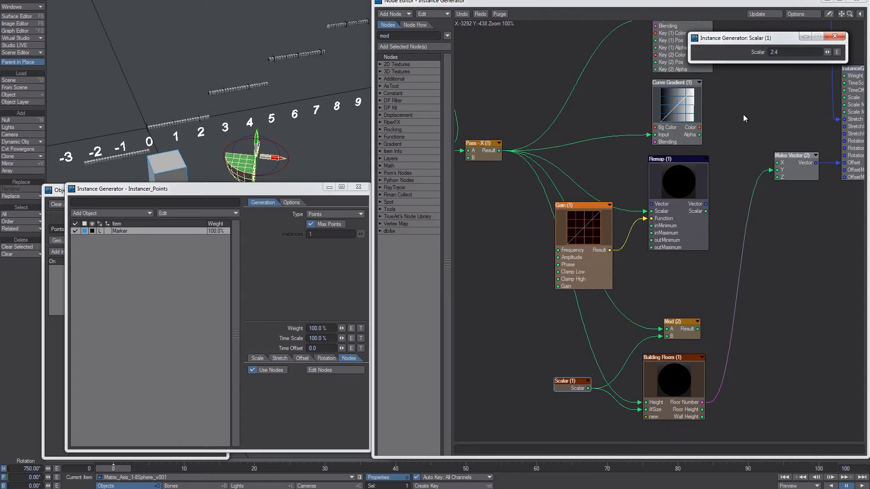
key(Return)
mouse_move(86, 138)
ctrl+alt+mouse_down()
mouse_move(62, 138)
mouse_move(96, 140)
ctrl+alt+mouse_up()
alt+drag(225, 141, 173, 147)
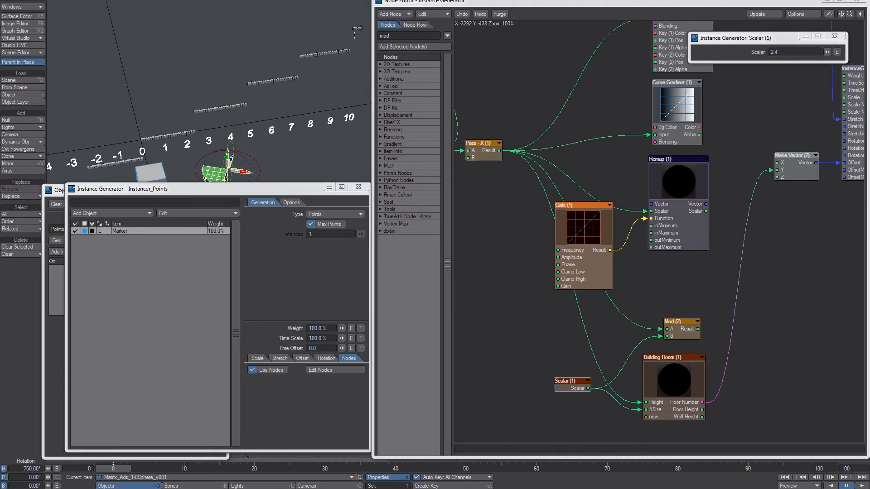
drag(702, 409, 778, 170)
scroll(202, 133, down, 3)
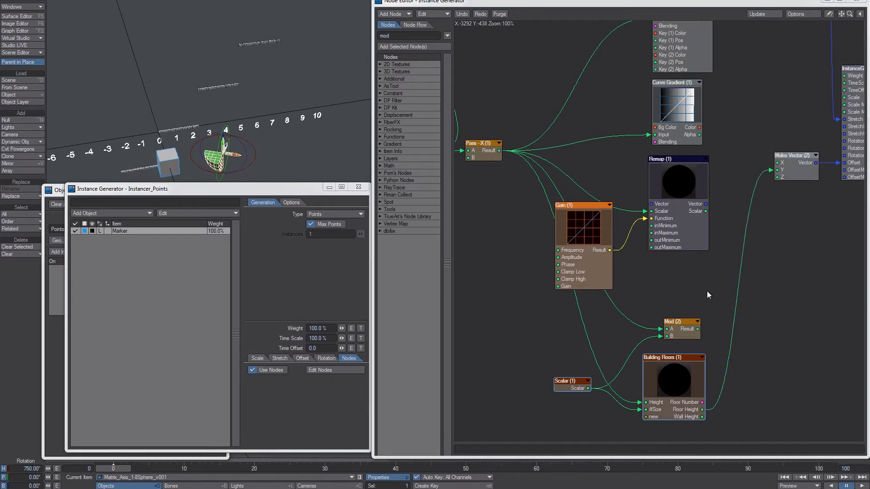
- Connect Building Floors (1) Wall Height to Make Vector (2) Y for comparison, and replace it with the Mod (2) Result
drag(702, 417, 777, 170)
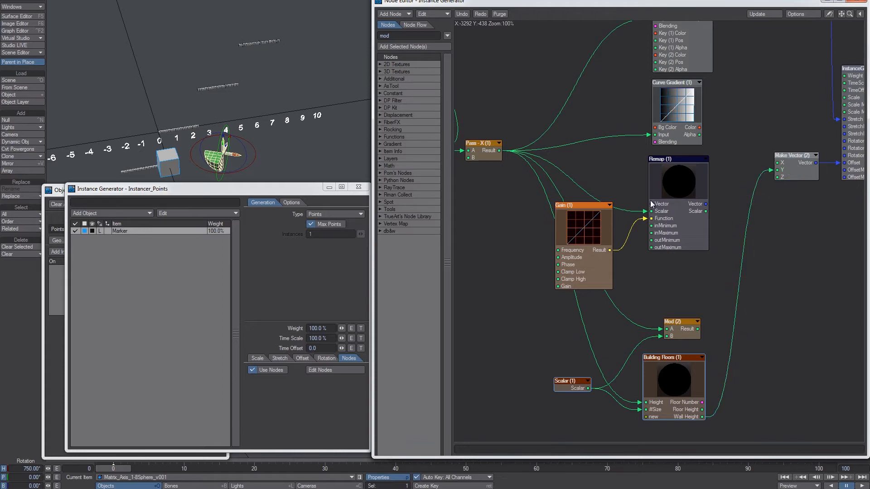
scroll(167, 116, up, 3)
alt+drag(168, 116, 160, 118)
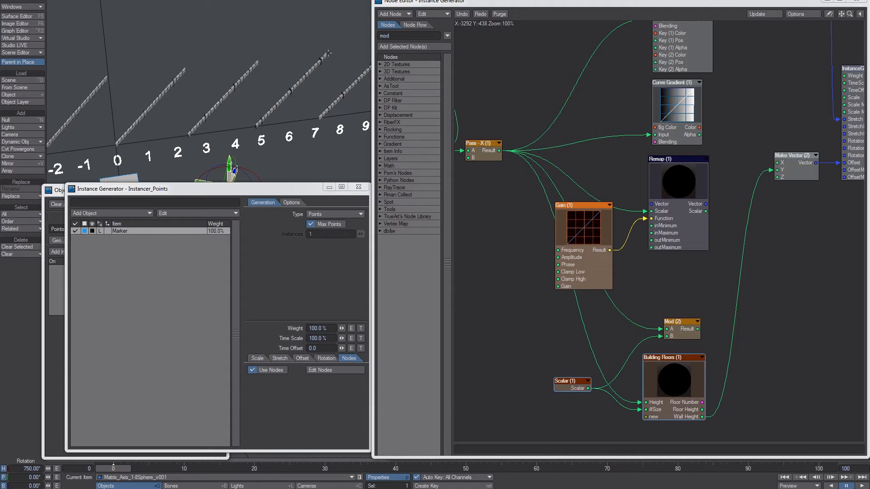
drag(697, 329, 778, 170)
drag(686, 333, 683, 333)
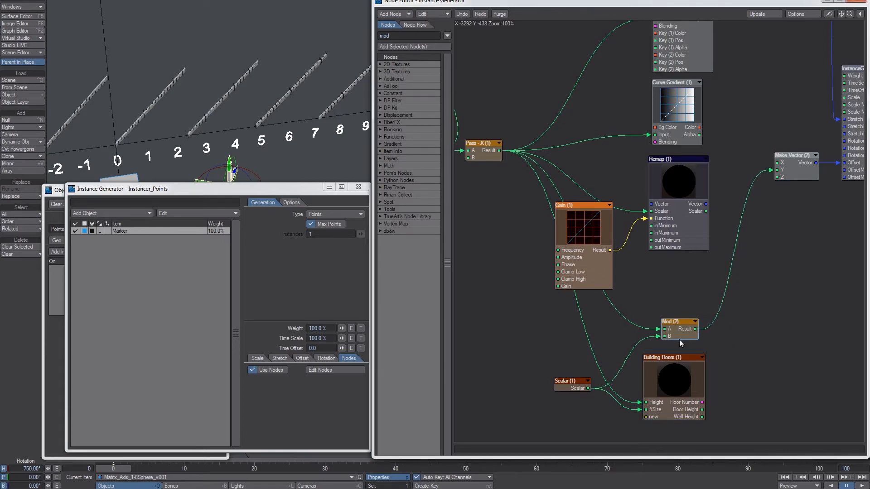
- Paste the Modulo compound node into the network and place it below Building Floors (1)
middle_drag(588, 128, 829, 435)
middle_drag(512, 45, 530, 302)
middle_drag(777, 438, 603, 223)
middle_drag(745, 428, 597, 96)
middle_drag(686, 401, 695, 247)
key(ctrl+v)
drag(659, 233, 622, 318)
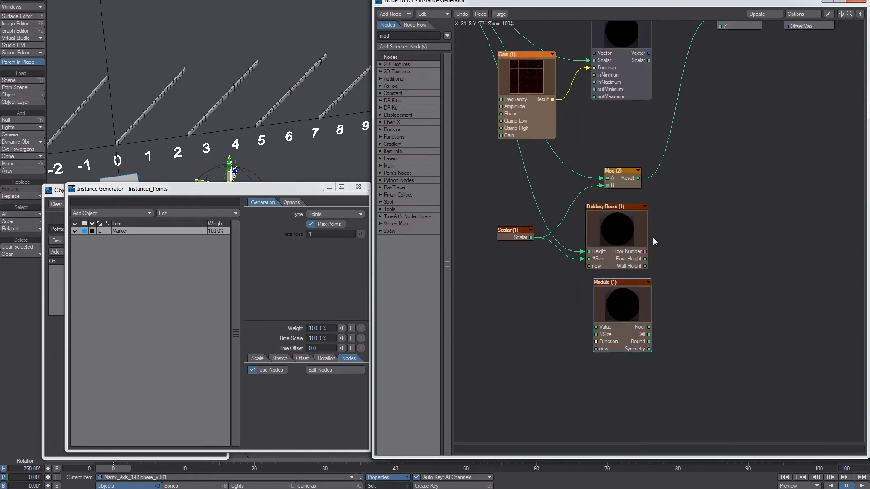
- Wire Pass - X (1) to Modulo (1) Value and Scalar (1) to #Size, and connect its Floor output to Make Vector (2) Y
drag(531, 236, 621, 325)
middle_drag(642, 303, 662, 351)
drag(652, 353, 651, 351)
mouse_move(200, 117)
ctrl+alt+mouse_down()
mouse_move(185, 117)
mouse_move(219, 119)
mouse_move(211, 119)
ctrl+alt+mouse_up()
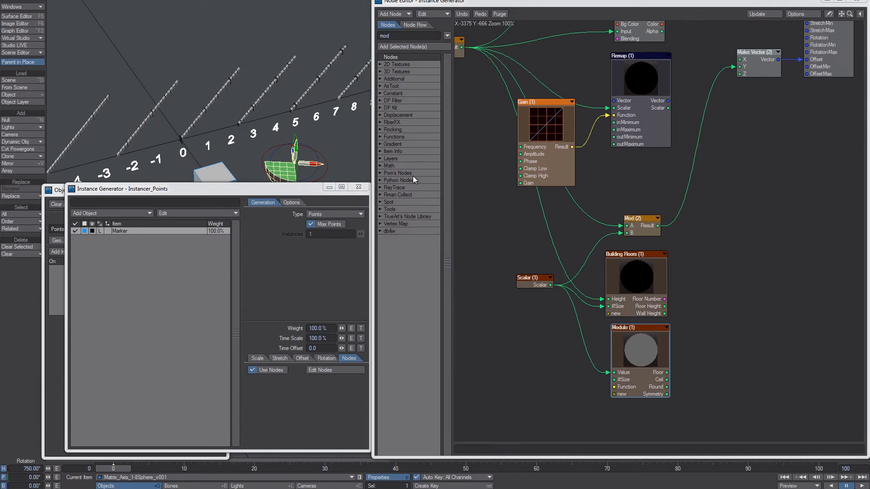
drag(667, 373, 681, 357)
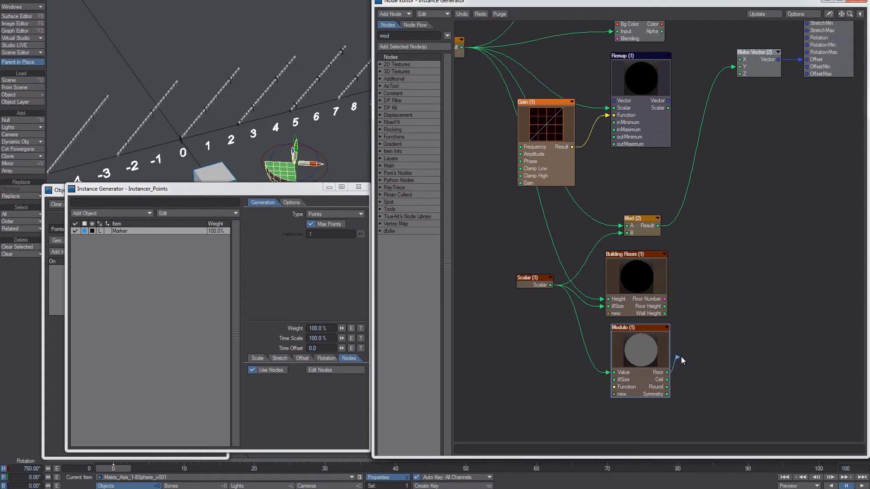
alt+drag(475, 113, 518, 156)
mouse_move(506, 90)
mouse_down()
mouse_move(583, 324)
mouse_move(658, 423)
mouse_up()
alt+drag(708, 384, 778, 88)
alt+drag(654, 248, 663, 222)
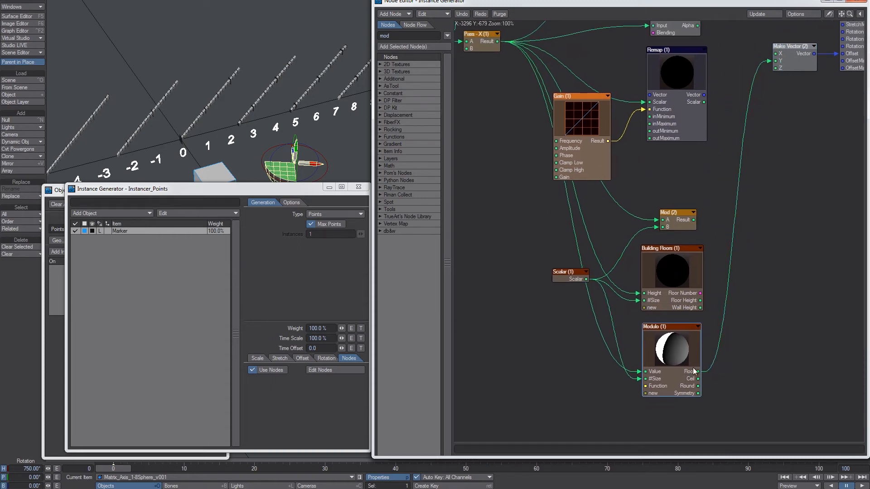
- Compare the Modulo (1) outputs by connecting Ceil, Round and finally Symmetry to Make Vector (2) Y
drag(698, 379, 777, 64)
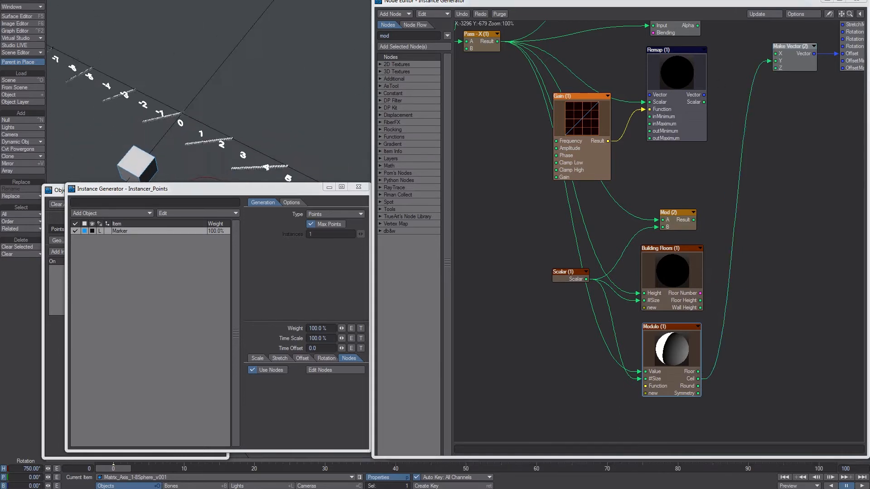
drag(698, 386, 776, 61)
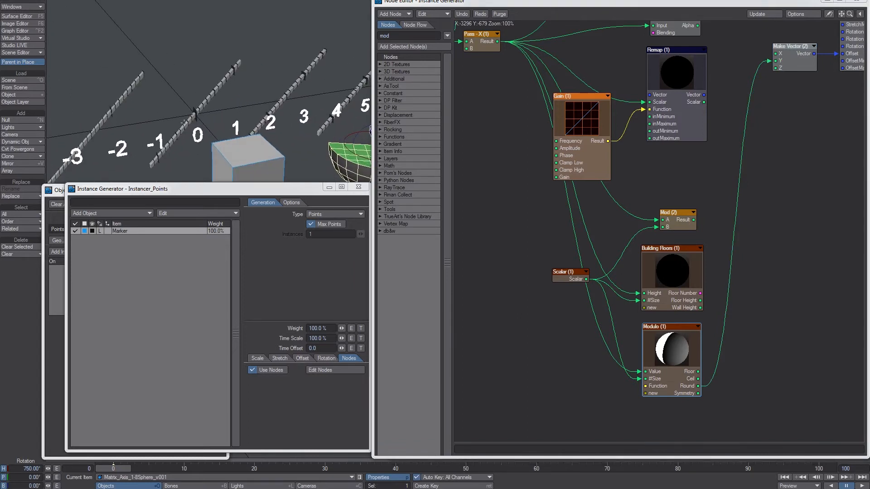
drag(698, 394, 785, 65)
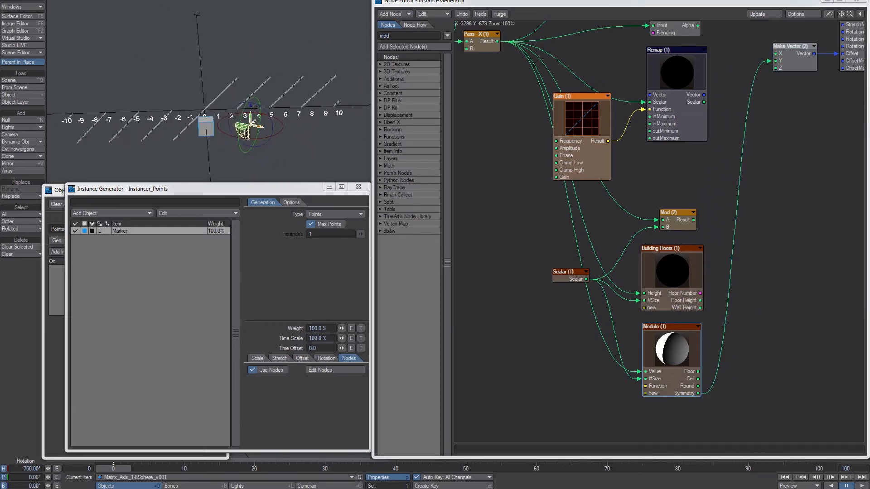
alt+drag(235, 90, 254, 92)
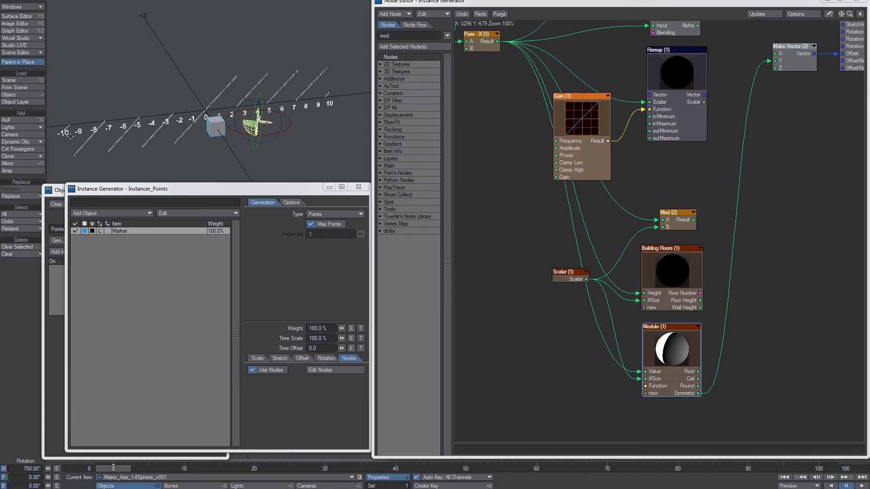
alt+drag(254, 92, 308, 92)
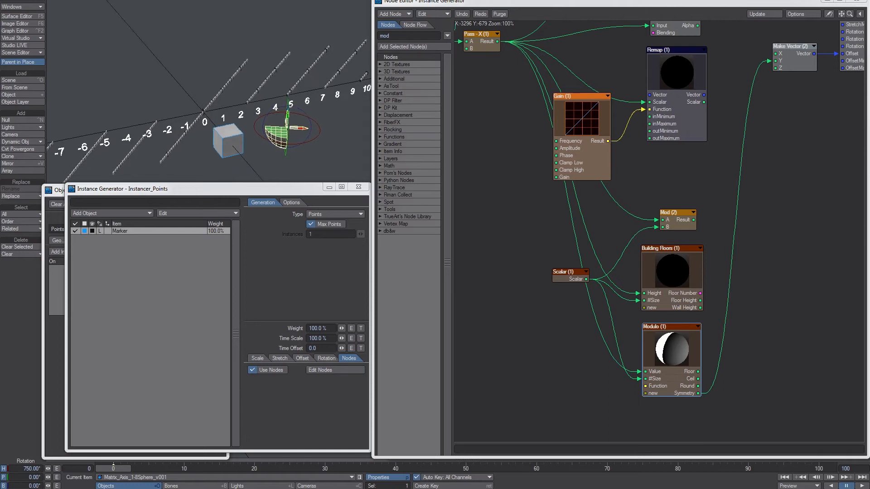
- Reposition the Modulo (1) node slightly beneath Building Floors (1)
drag(677, 359, 693, 361)
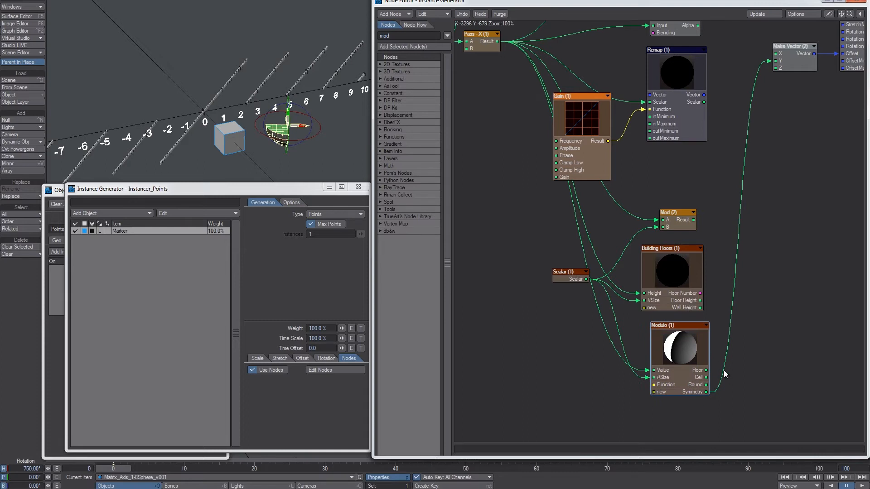
alt+drag(536, 147, 786, 448)
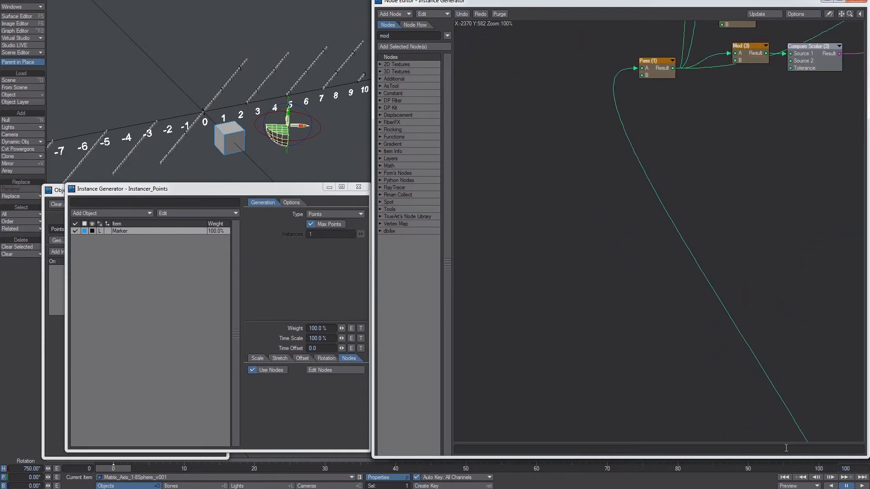
alt+drag(811, 97, 603, 311)
alt+drag(656, 355, 559, 63)
alt+drag(654, 333, 563, 56)
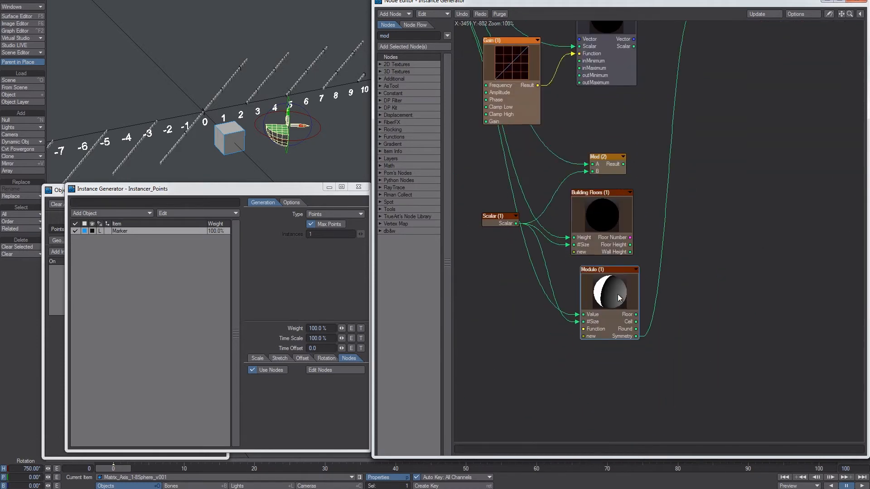
drag(636, 285, 631, 288)
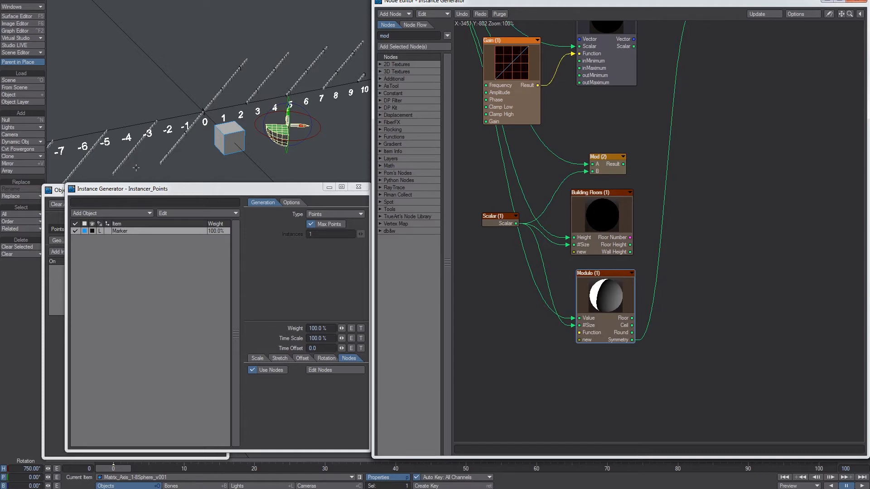
- Disconnect Make Vector (2) from the instance Offset input and remove the connection to its Y input
alt+drag(749, 44, 737, 161)
drag(755, 115, 749, 134)
drag(688, 123, 687, 135)
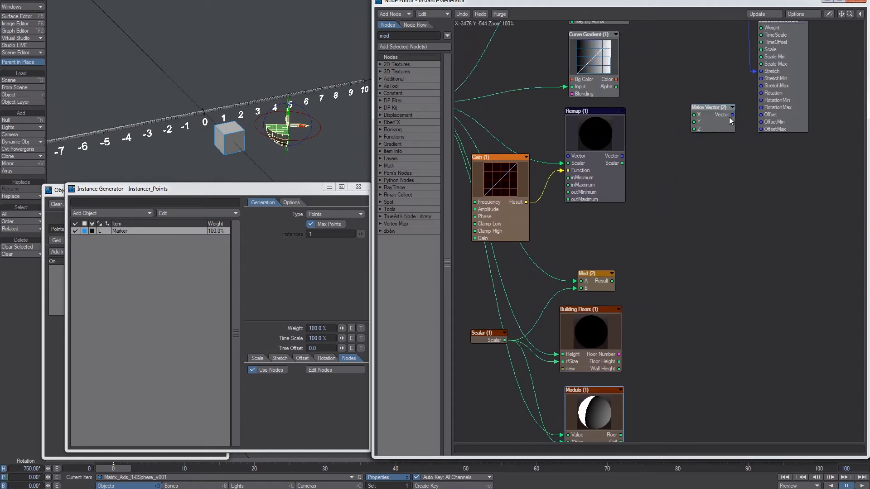